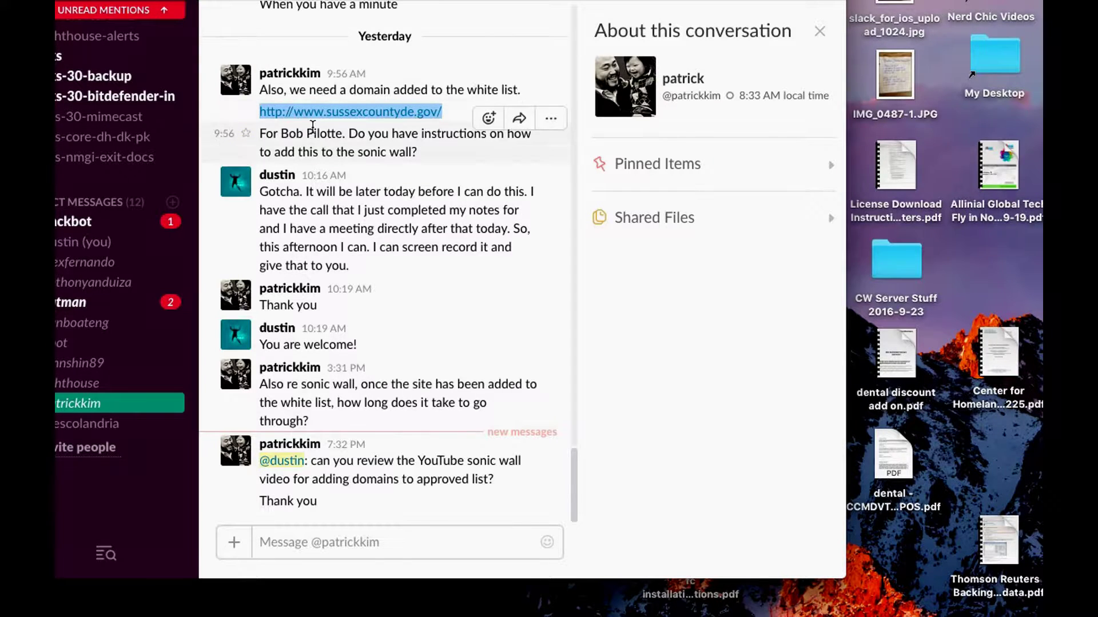
pyautogui.moveTo(451, 113); pyautogui.dragTo(263, 115)
pyautogui.press('cmd+c')
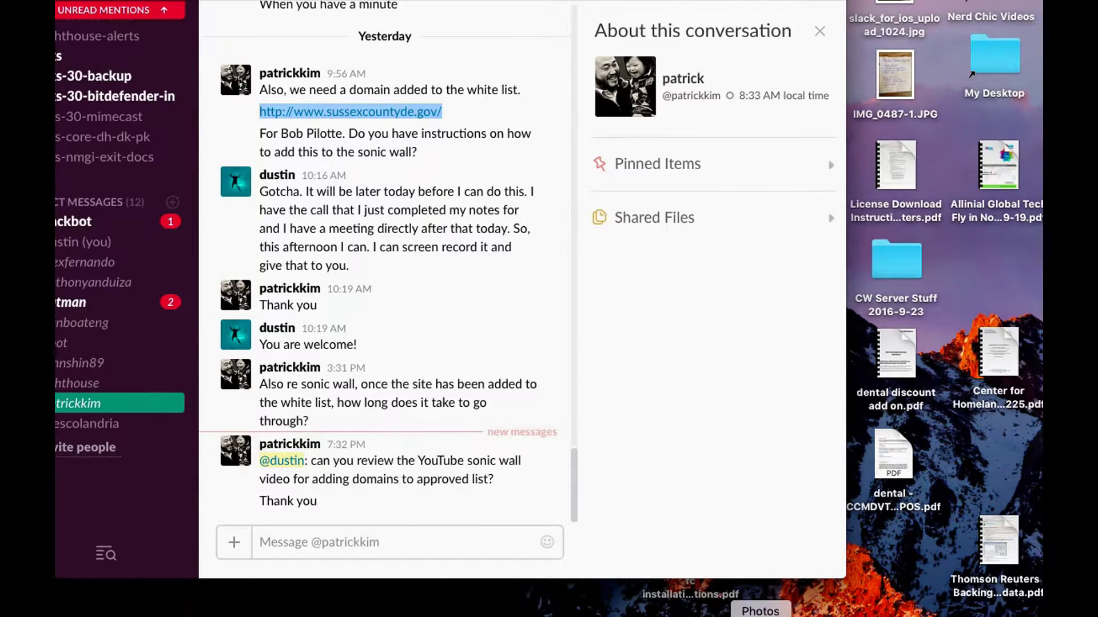
pyautogui.click(797, 615)
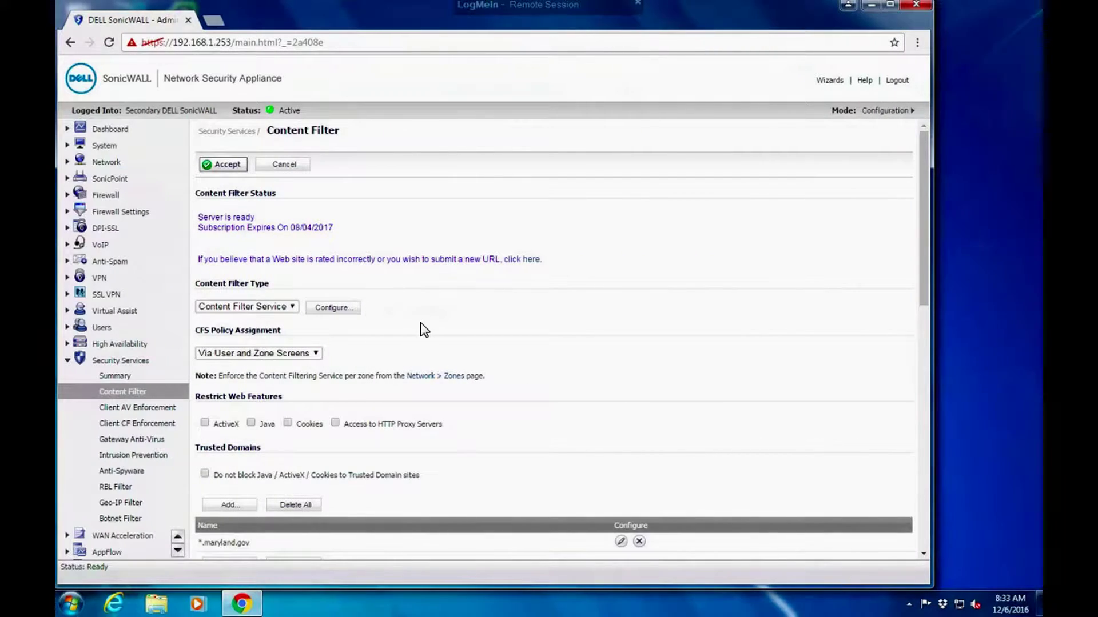
pyautogui.moveTo(925, 242); pyautogui.dragTo(921, 291)
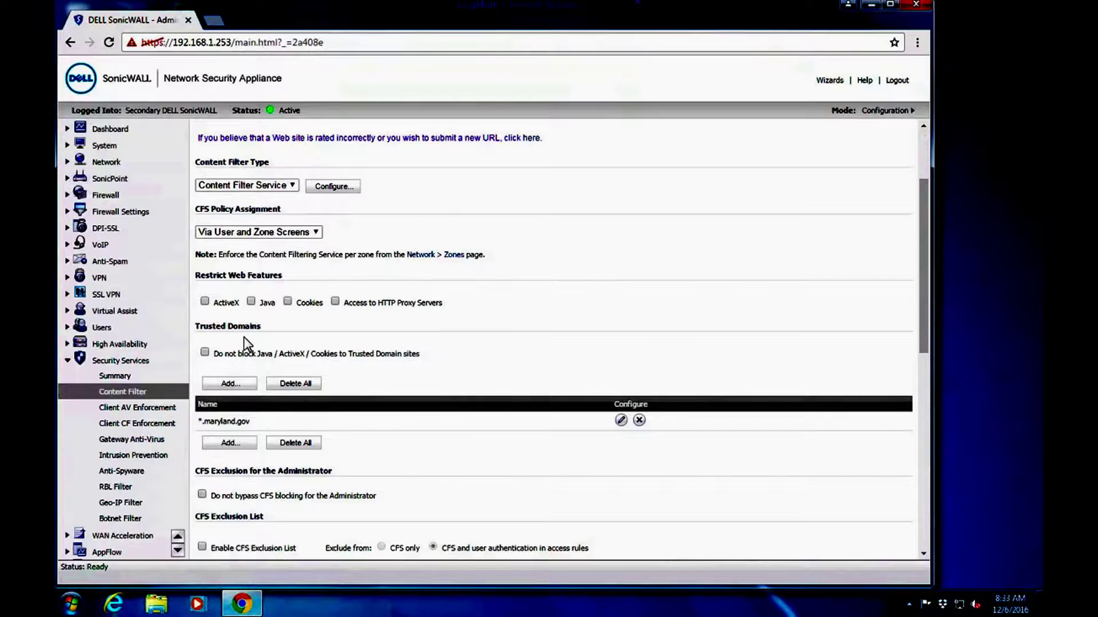
pyautogui.click(229, 384)
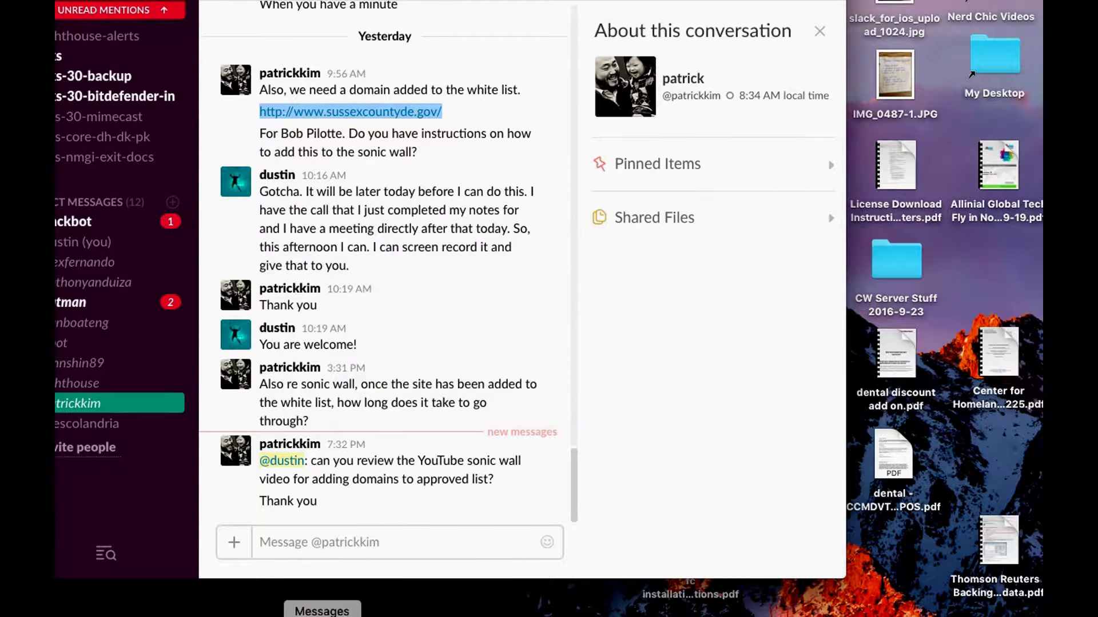
pyautogui.click(923, 613)
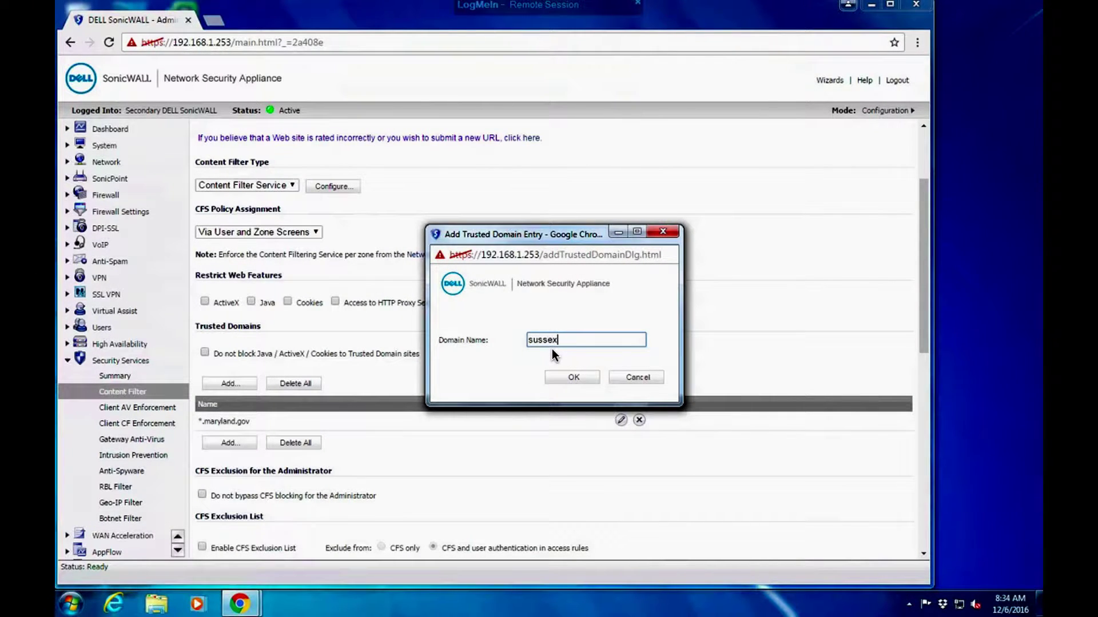
pyautogui.write('de.gov')
pyautogui.write('*.')
pyautogui.moveTo(622, 339); pyautogui.dragTo(519, 340)
pyautogui.press('BackSpace')
pyautogui.write('c')
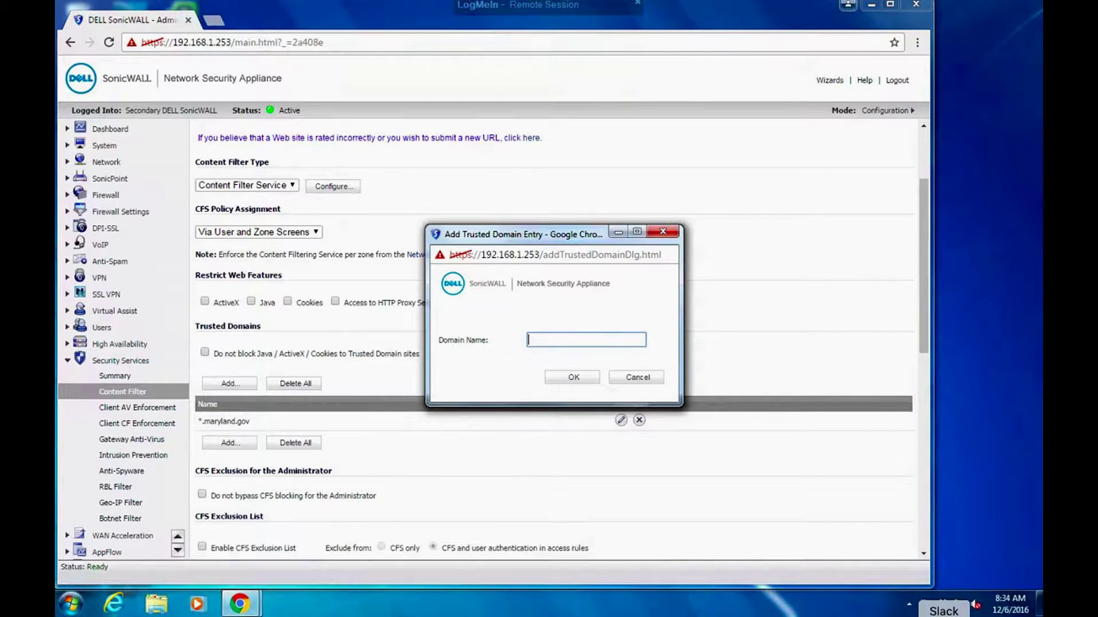
pyautogui.click(943, 613)
pyautogui.moveTo(451, 111); pyautogui.dragTo(297, 114)
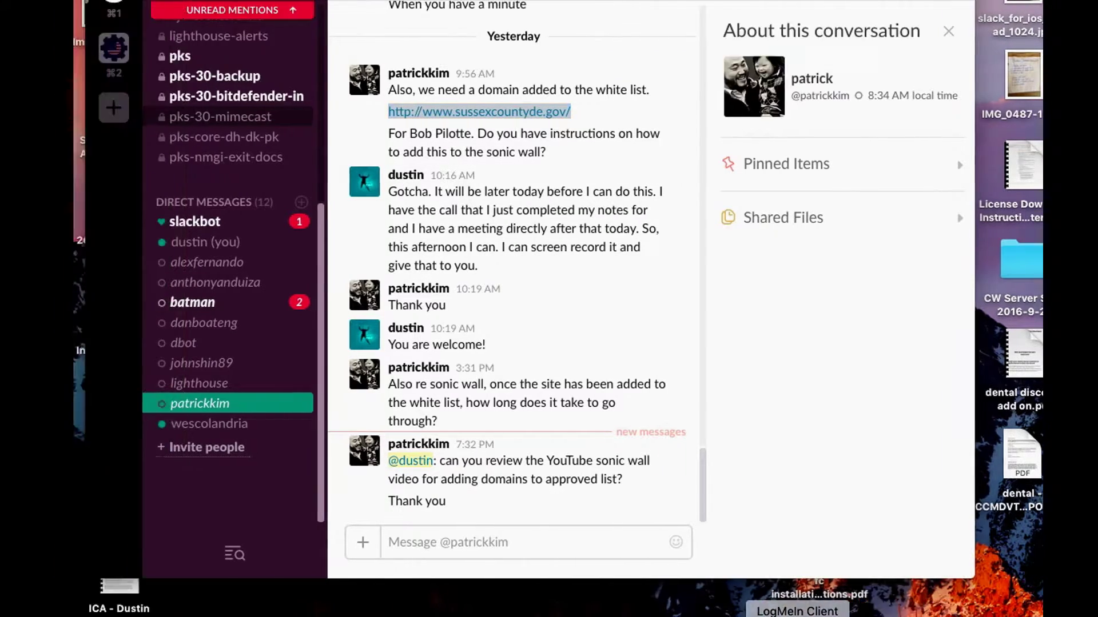
pyautogui.click(797, 612)
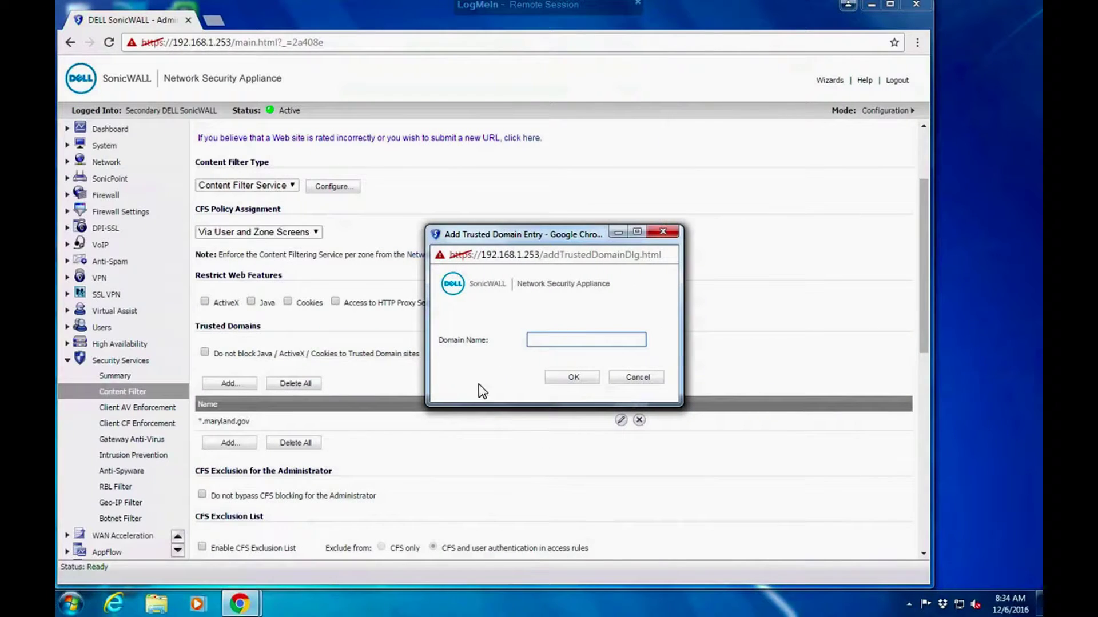
pyautogui.rightClick(532, 339)
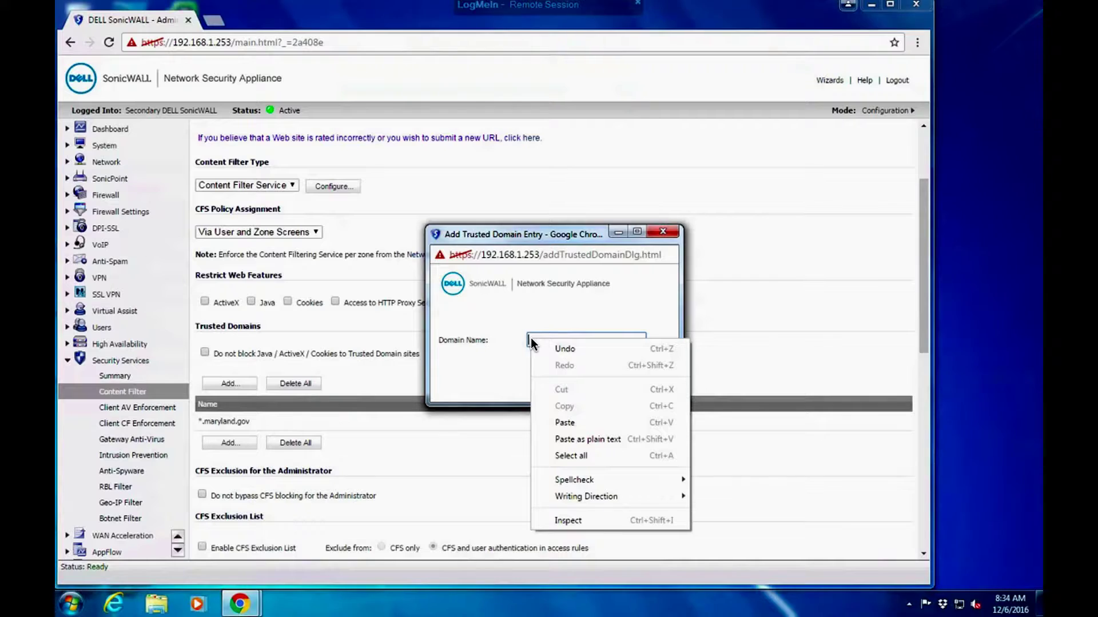
pyautogui.click(564, 423)
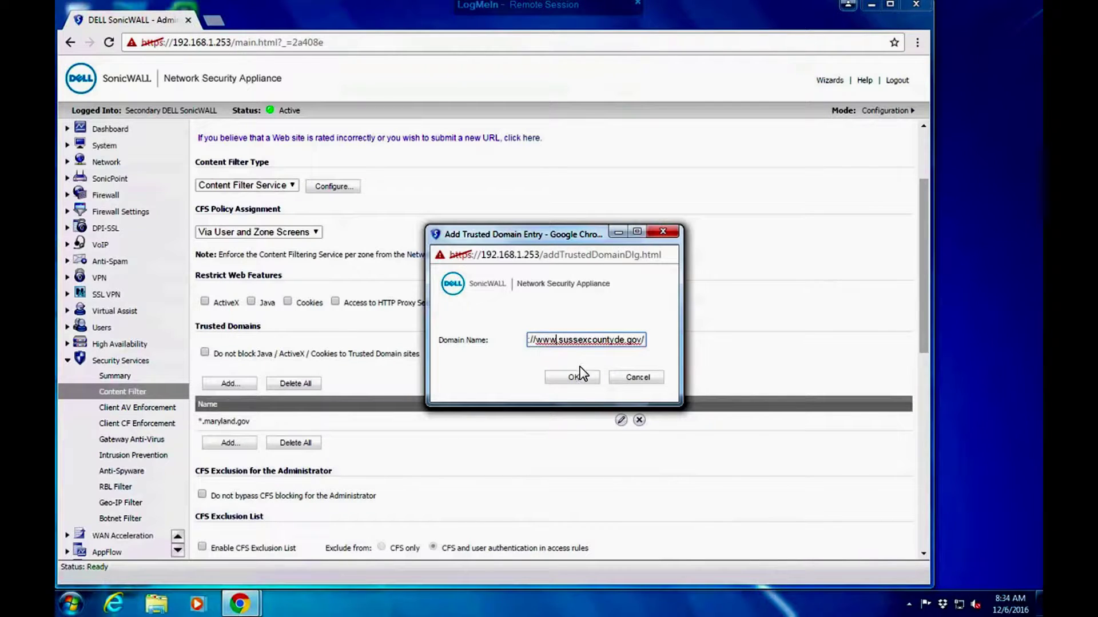
pyautogui.click(572, 380)
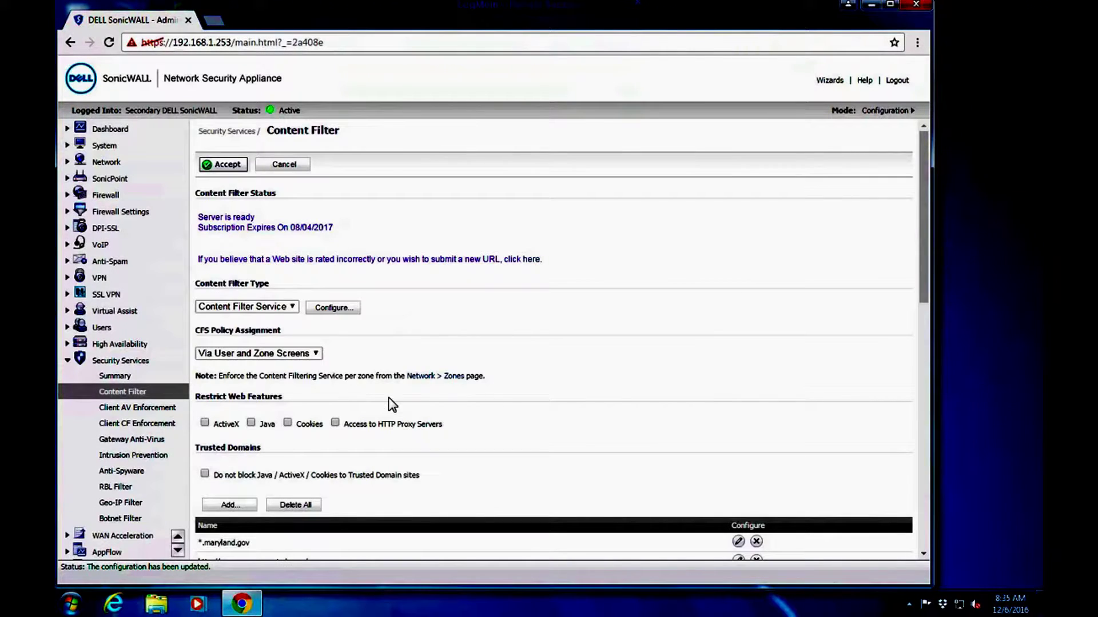
pyautogui.click(924, 248)
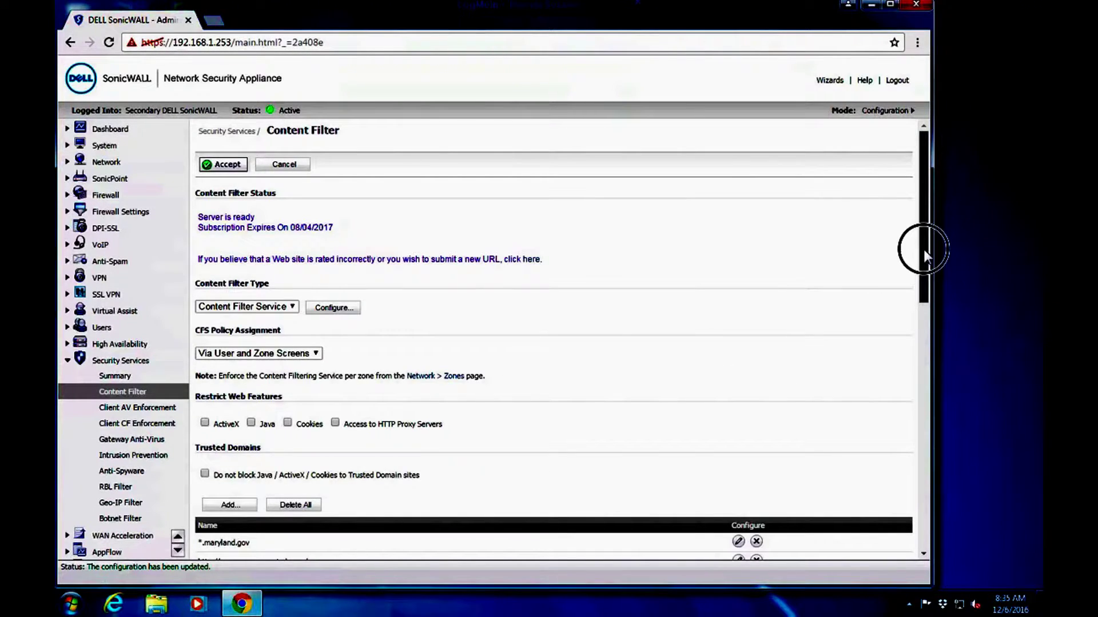
pyautogui.scroll(-3, 923, 272)
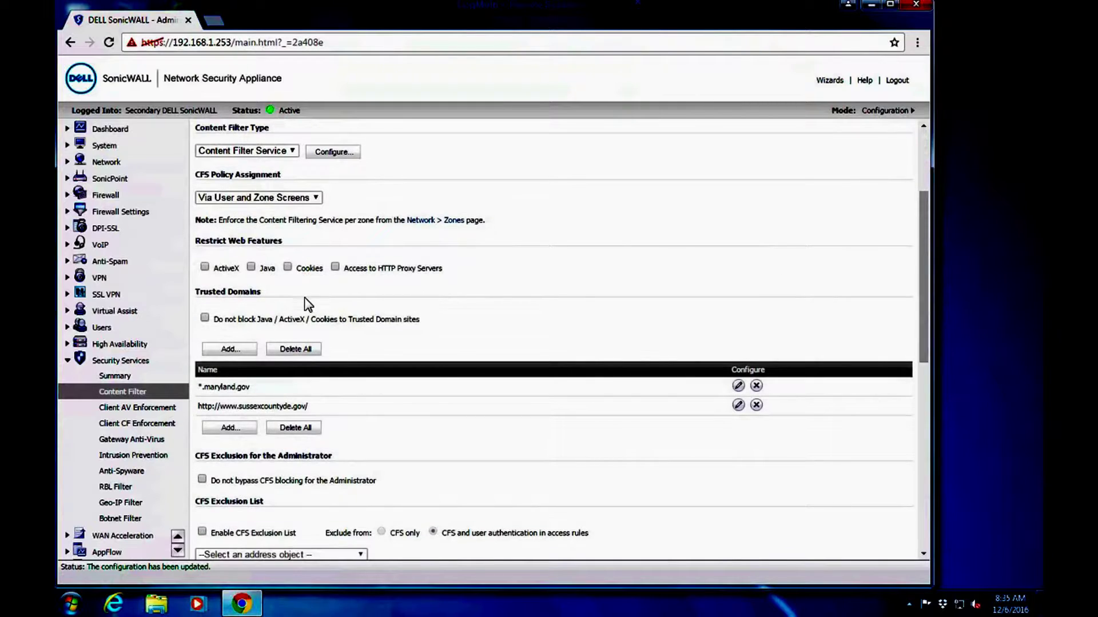
pyautogui.click(229, 350)
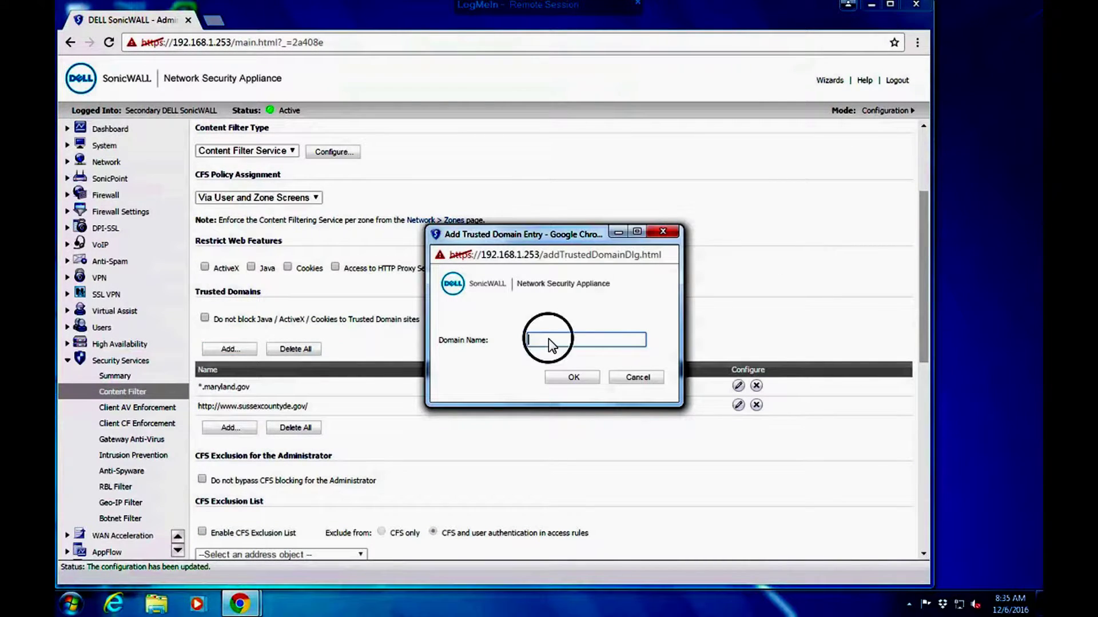
pyautogui.rightClick(547, 338)
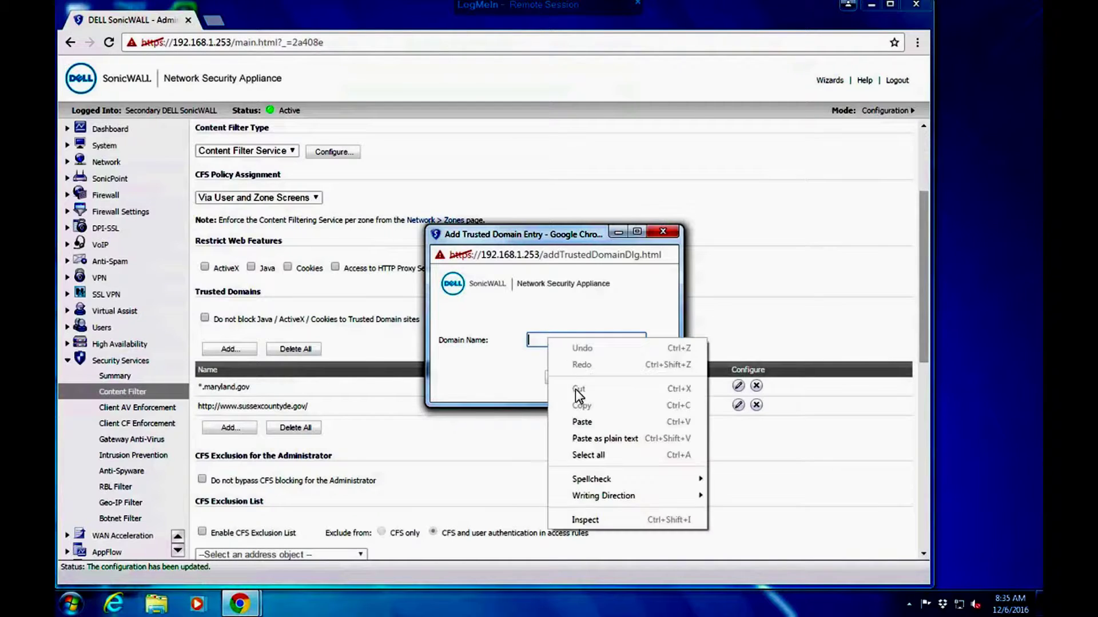
pyautogui.click(581, 423)
pyautogui.click(557, 341)
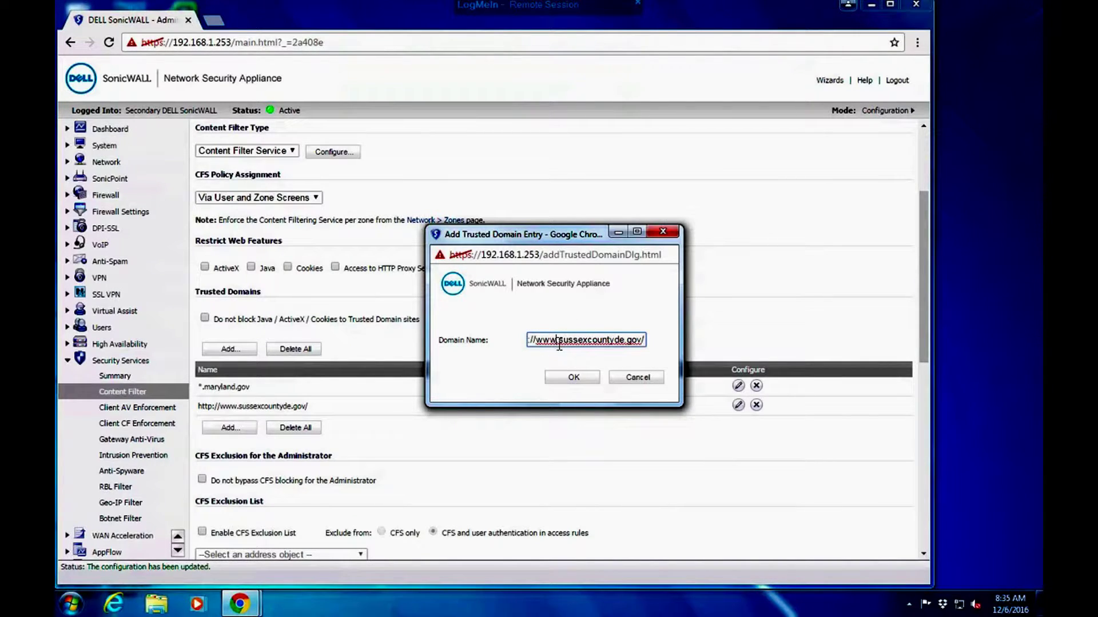
pyautogui.press('BackSpace')
pyautogui.press('BackSpace')
pyautogui.press('BackSpace')
pyautogui.press('BackSpace')
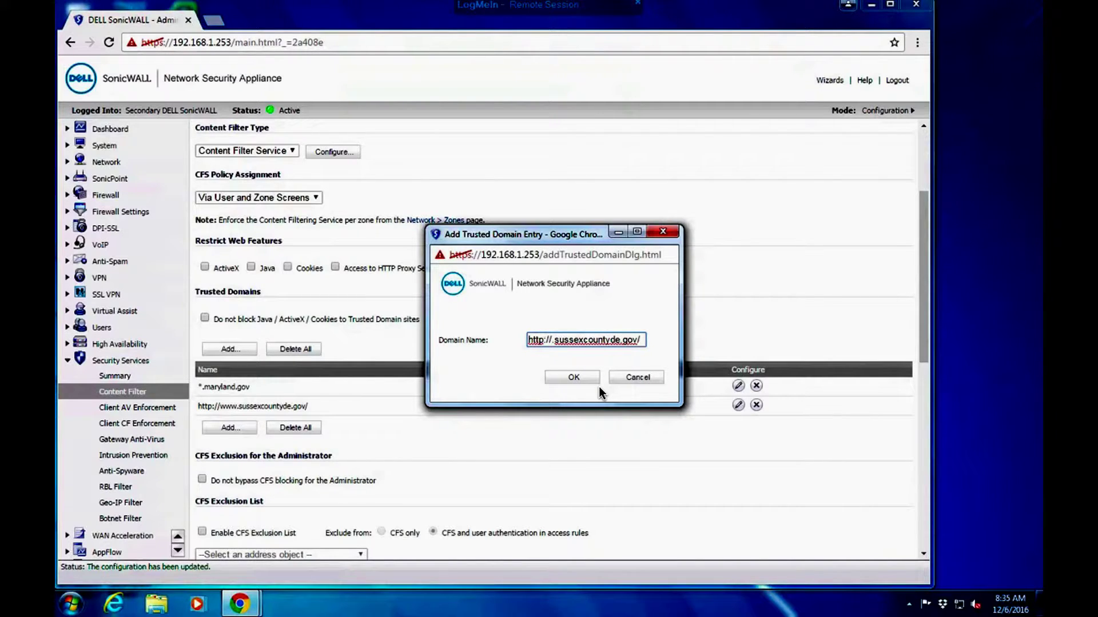
pyautogui.write('*')
pyautogui.click(574, 378)
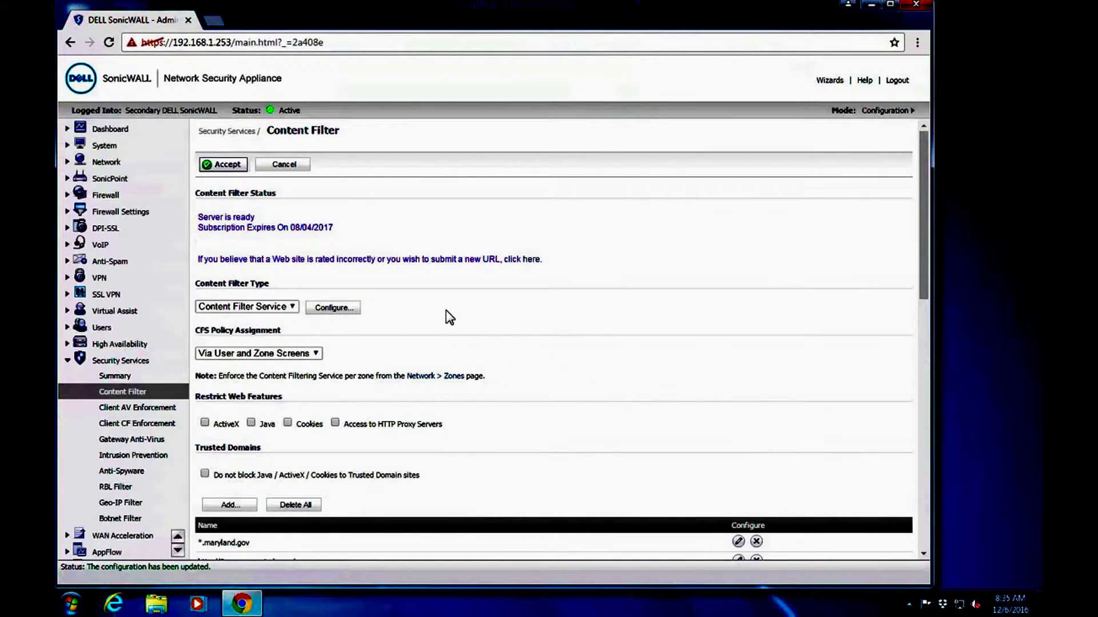
# - Open the Content Filter Service configuration and bring up the custom domain list of the DJ Policy for editing
pyautogui.click(336, 309)
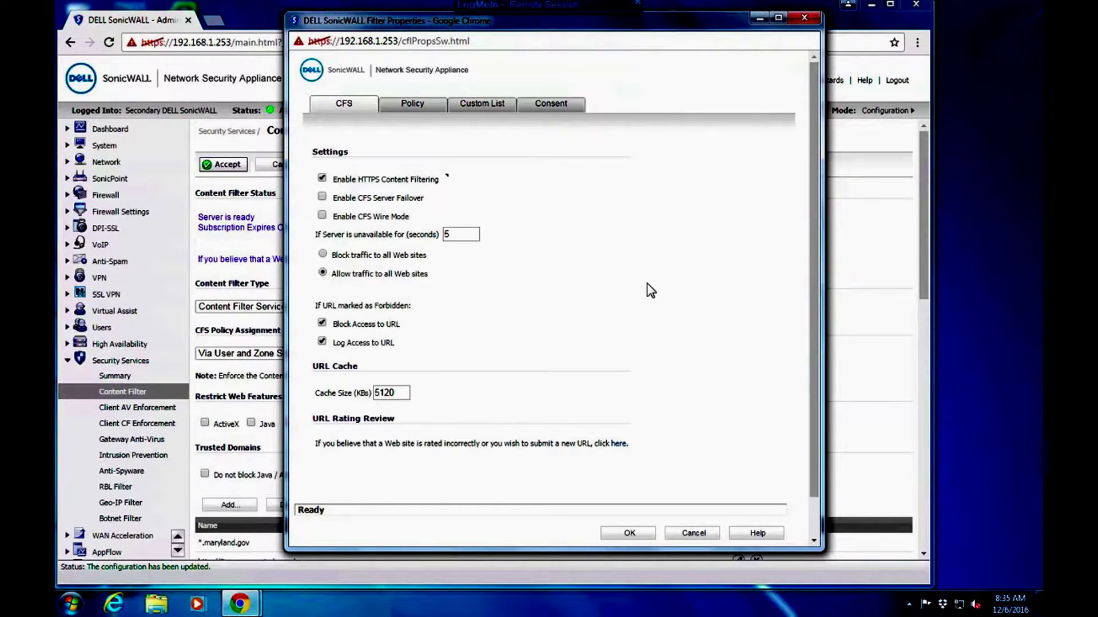
pyautogui.click(415, 103)
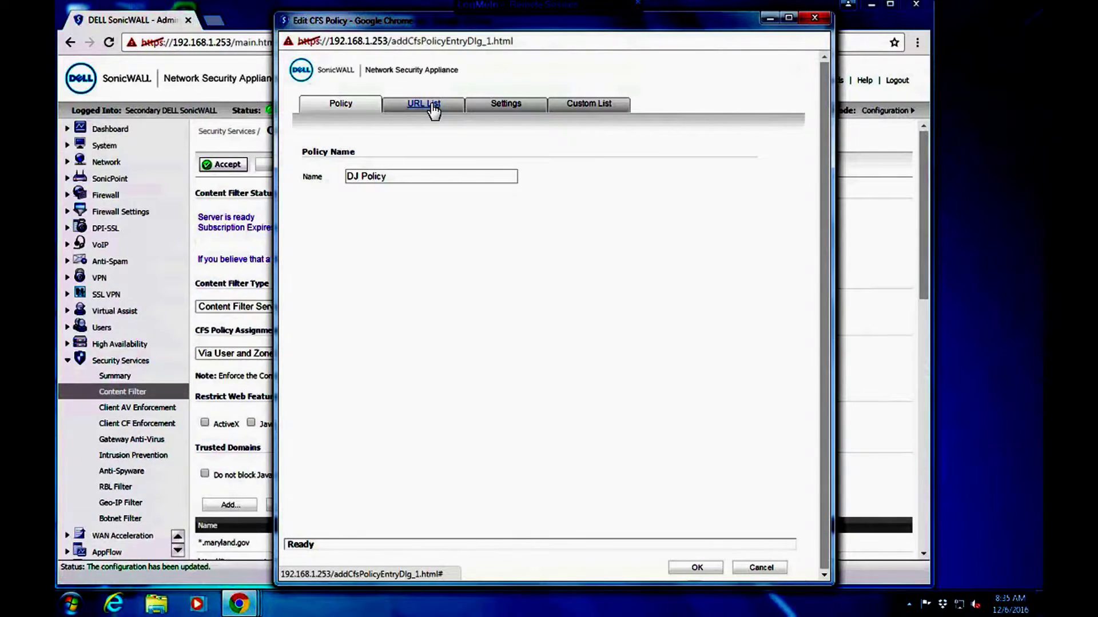
pyautogui.click(433, 108)
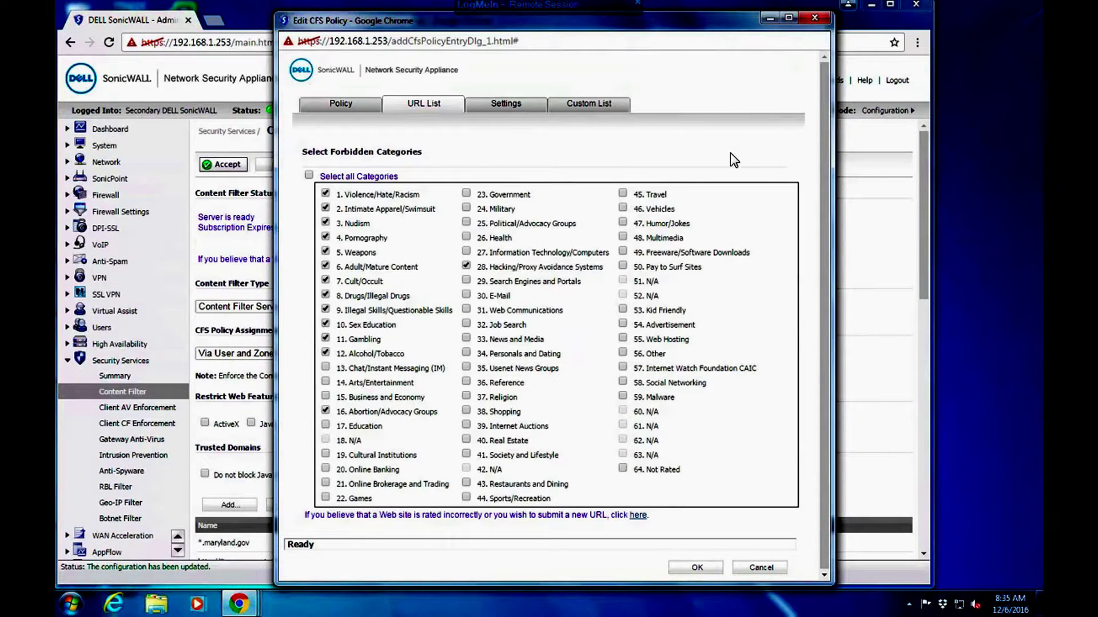
pyautogui.click(593, 105)
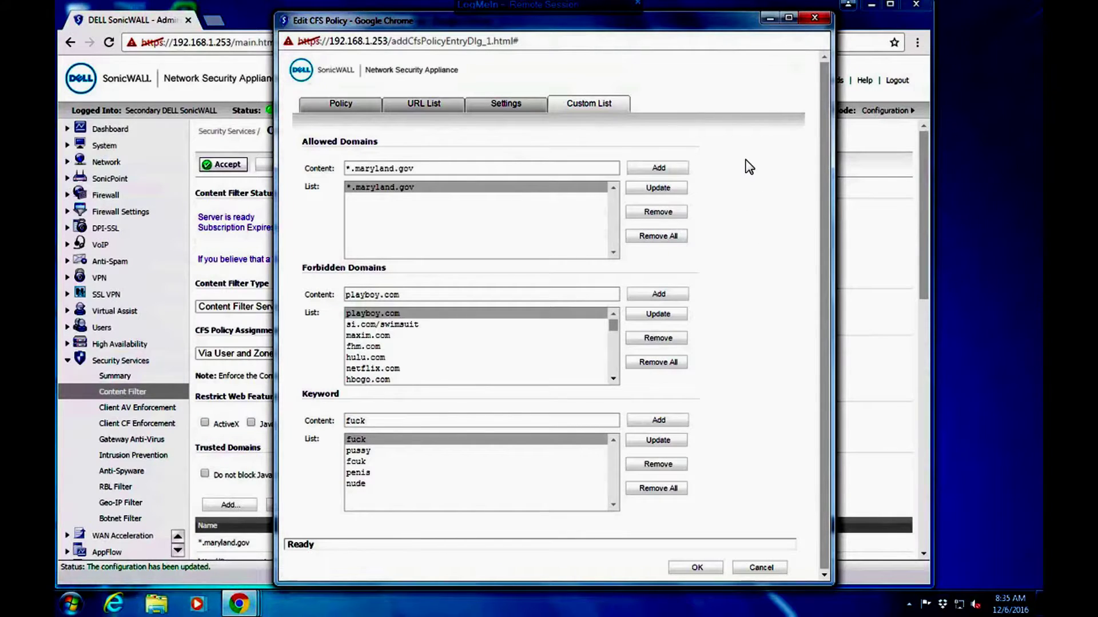
pyautogui.click(658, 169)
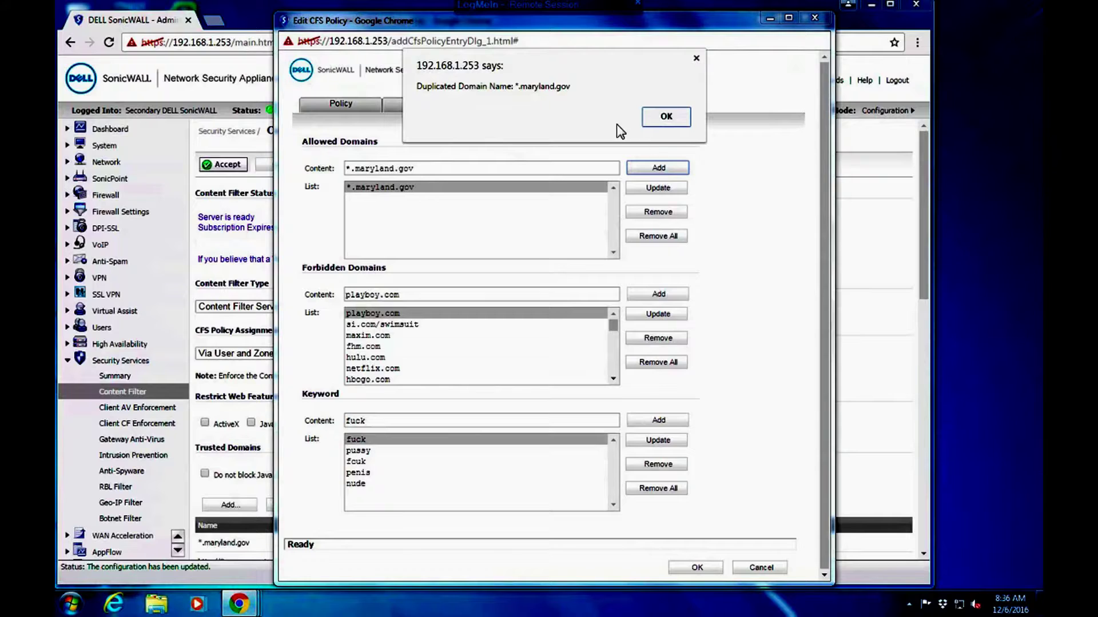
pyautogui.click(666, 116)
pyautogui.click(429, 169)
pyautogui.moveTo(427, 168); pyautogui.dragTo(329, 164)
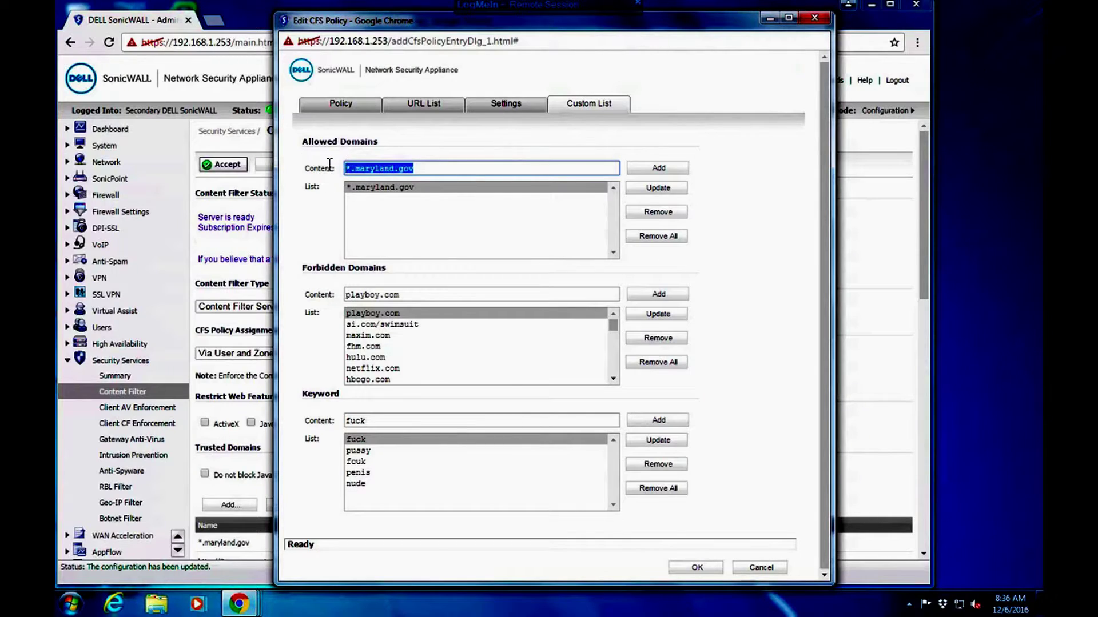
pyautogui.rightClick(370, 170)
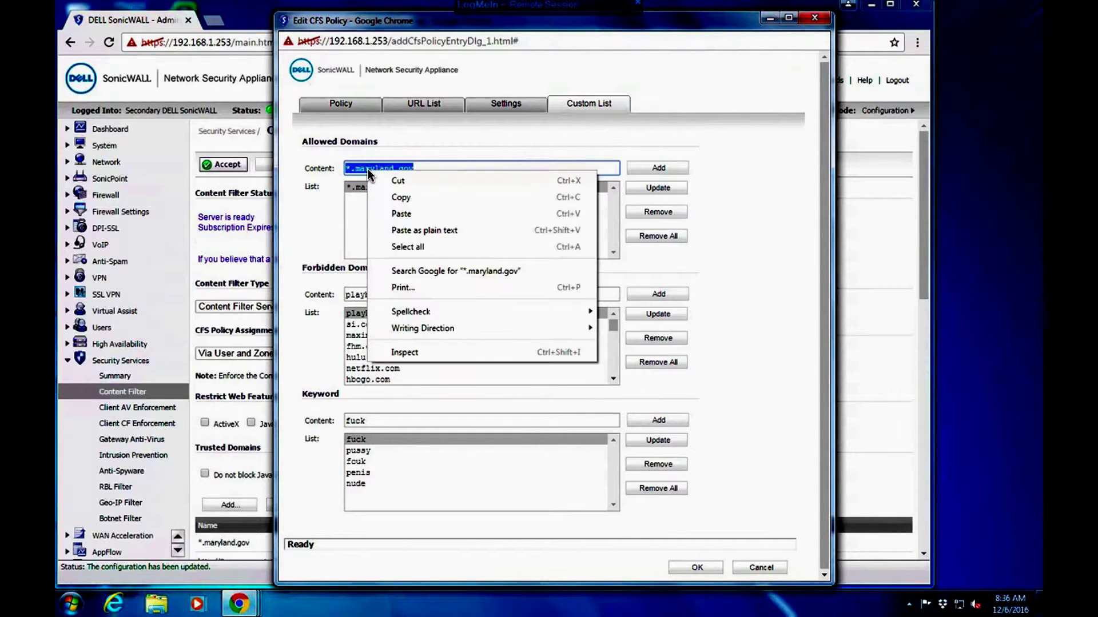
pyautogui.click(401, 214)
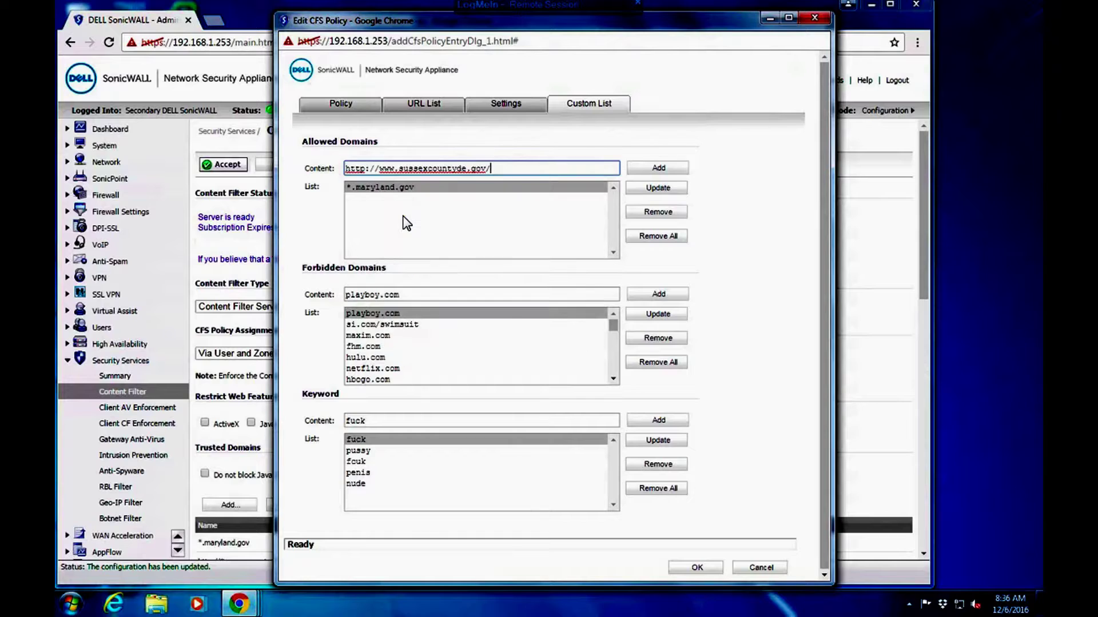
pyautogui.click(659, 167)
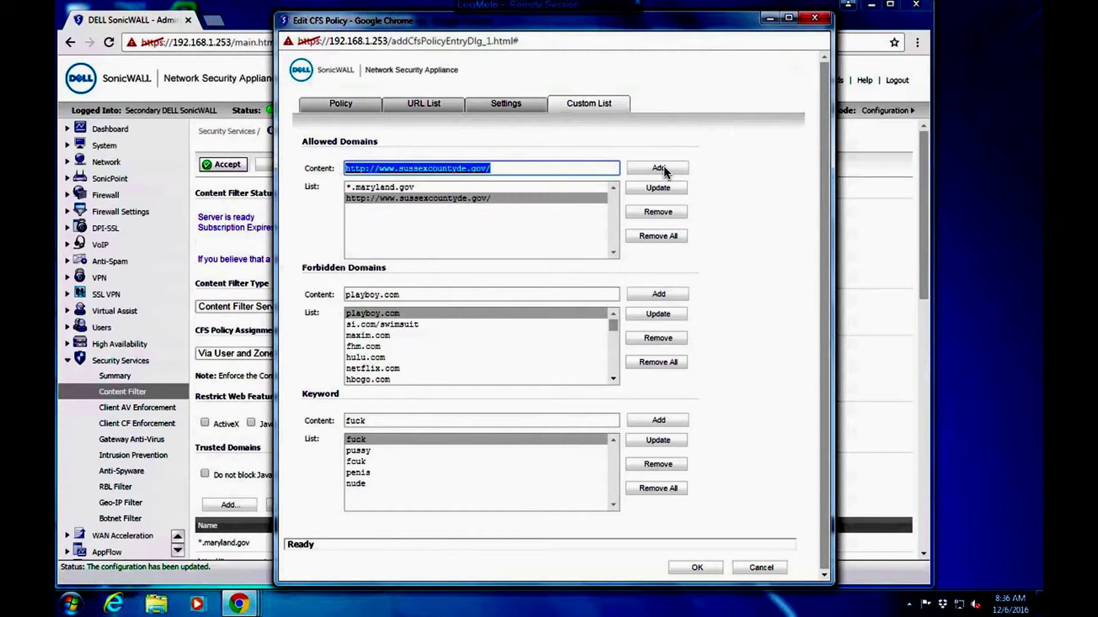
pyautogui.click(395, 167)
pyautogui.press('BackSpace')
pyautogui.press('BackSpace')
pyautogui.press('BackSpace')
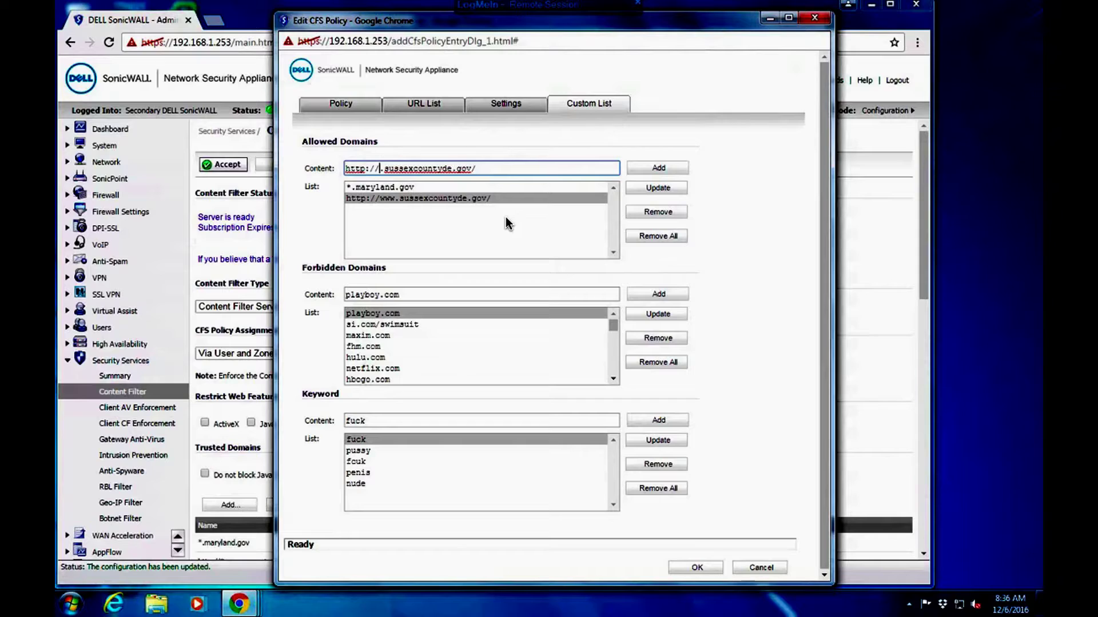
pyautogui.write('*')
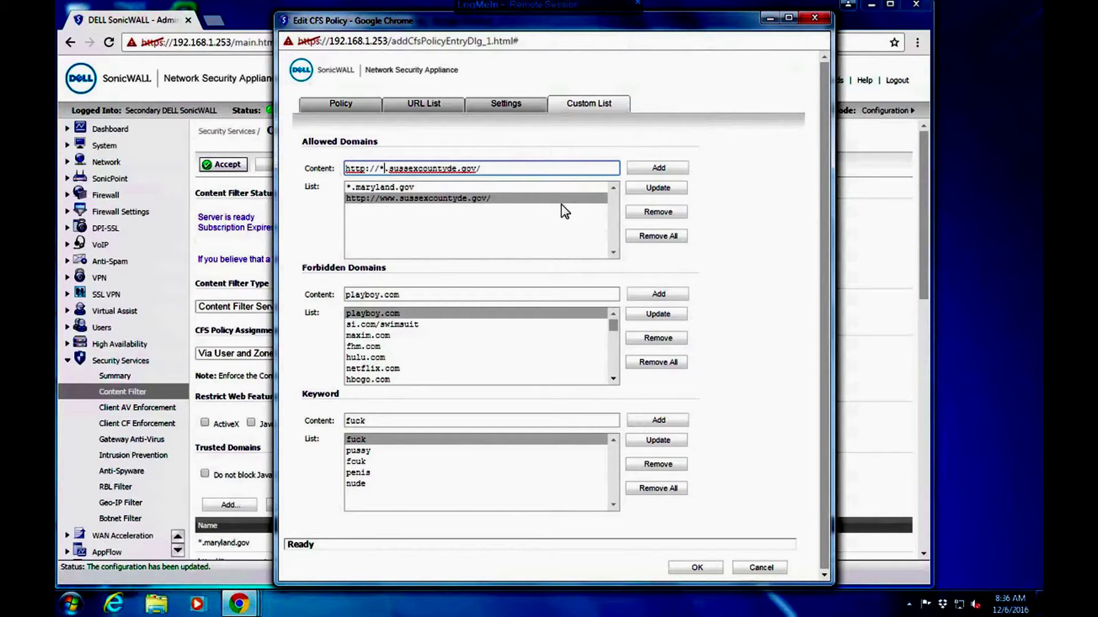
pyautogui.click(660, 169)
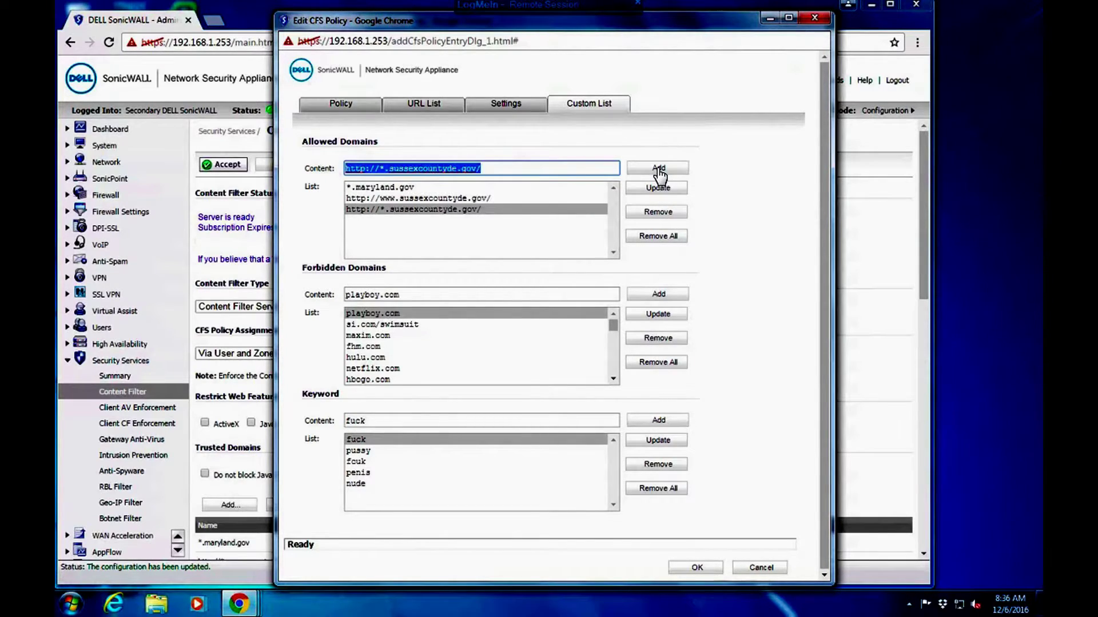
pyautogui.moveTo(379, 167); pyautogui.dragTo(335, 167)
pyautogui.press('BackSpace')
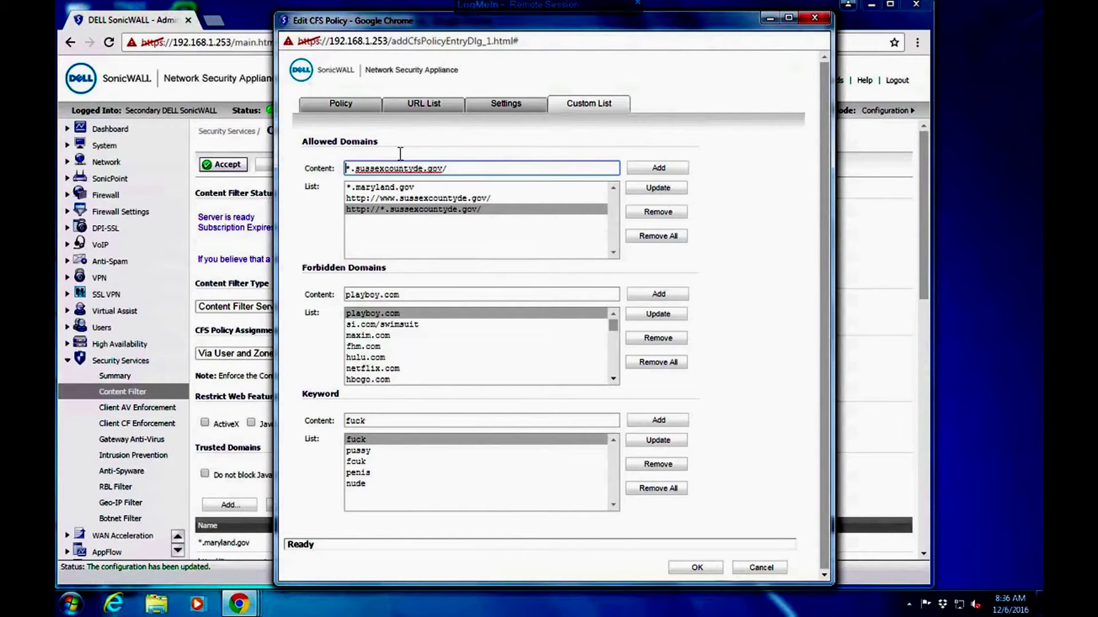
pyautogui.click(659, 169)
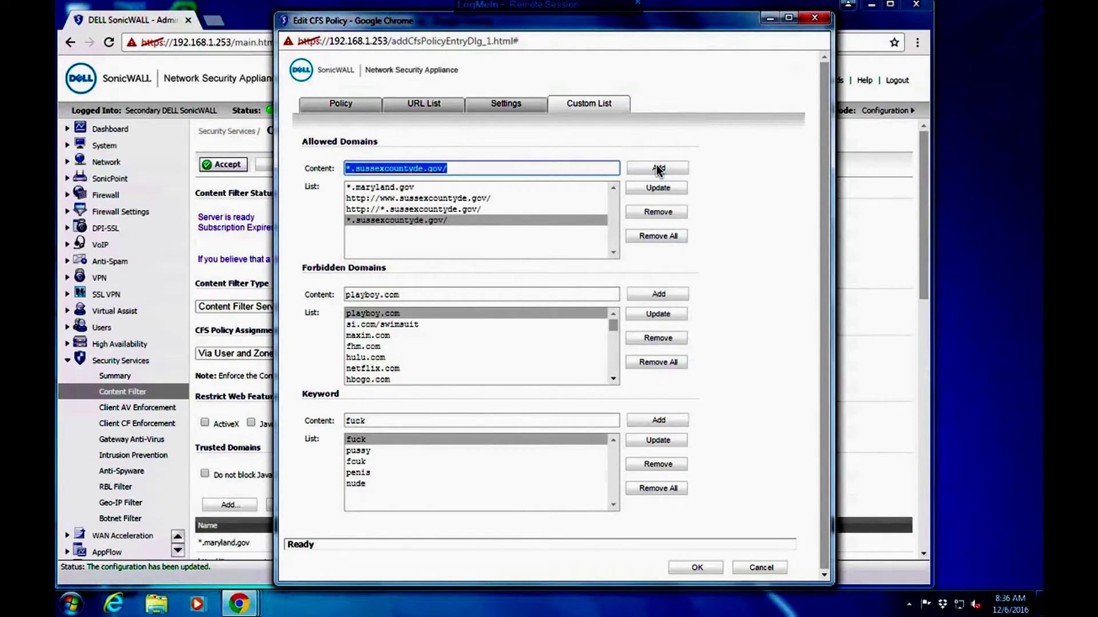
# - Strip the trailing slash from the domain content and add *.sussexcountyde.gov to the allowed domains
pyautogui.click(350, 169)
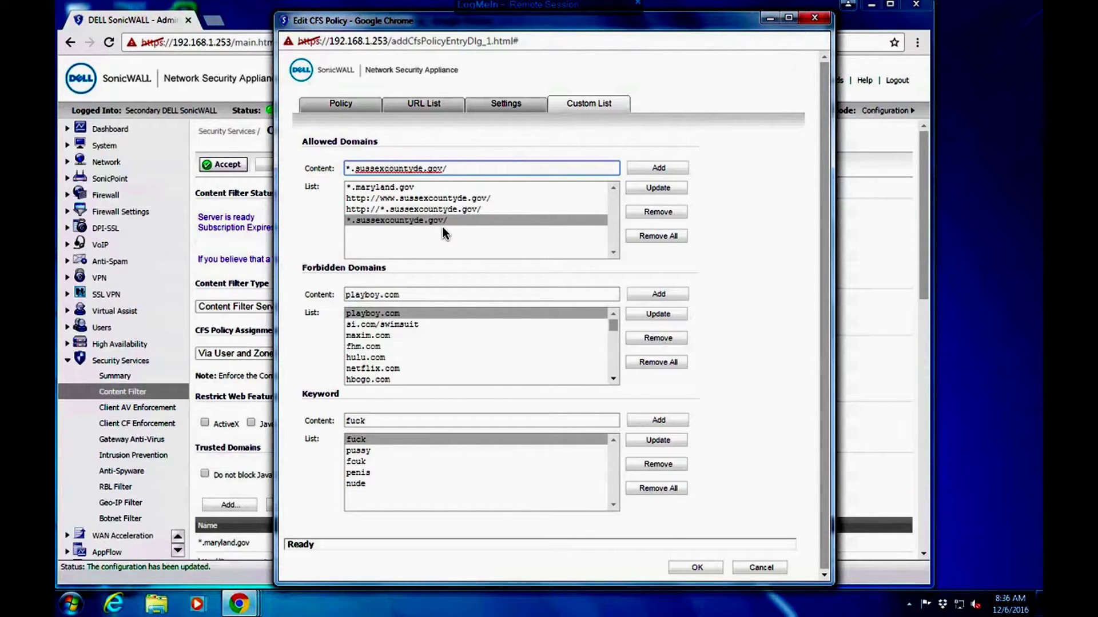
pyautogui.press('Right')
pyautogui.press('BackSpace')
pyautogui.click(659, 171)
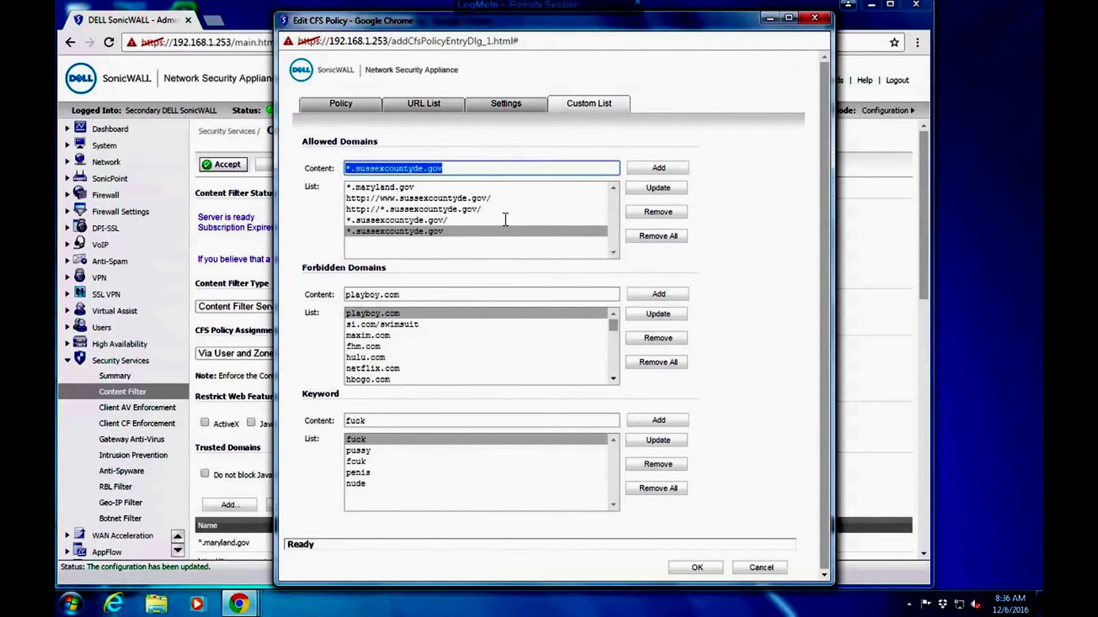
pyautogui.press('BackSpace')
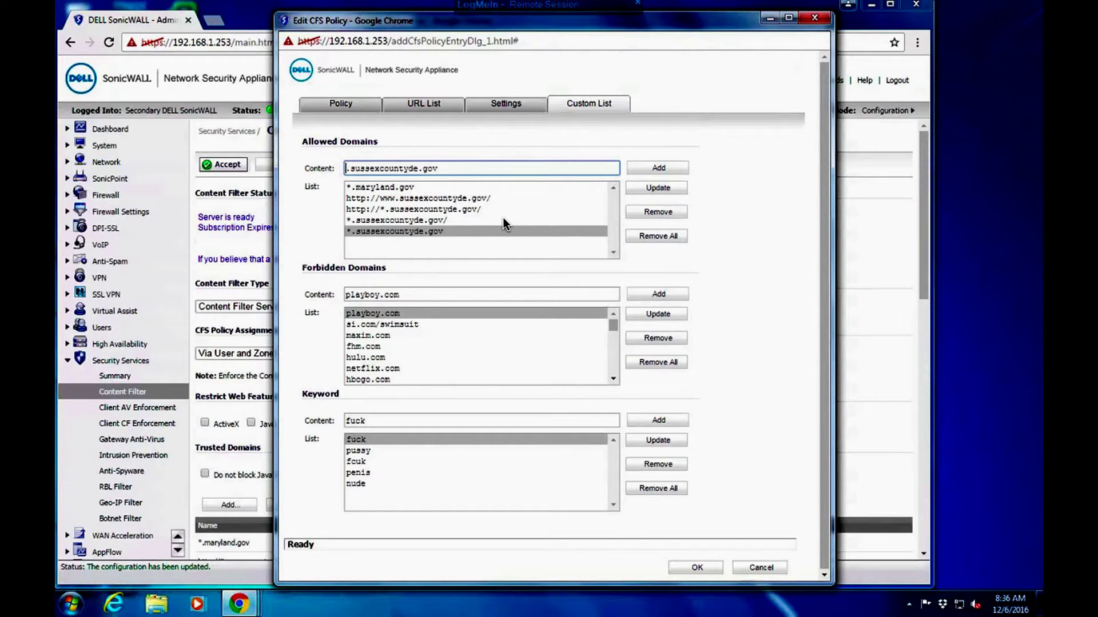
pyautogui.write('www')
pyautogui.click(659, 168)
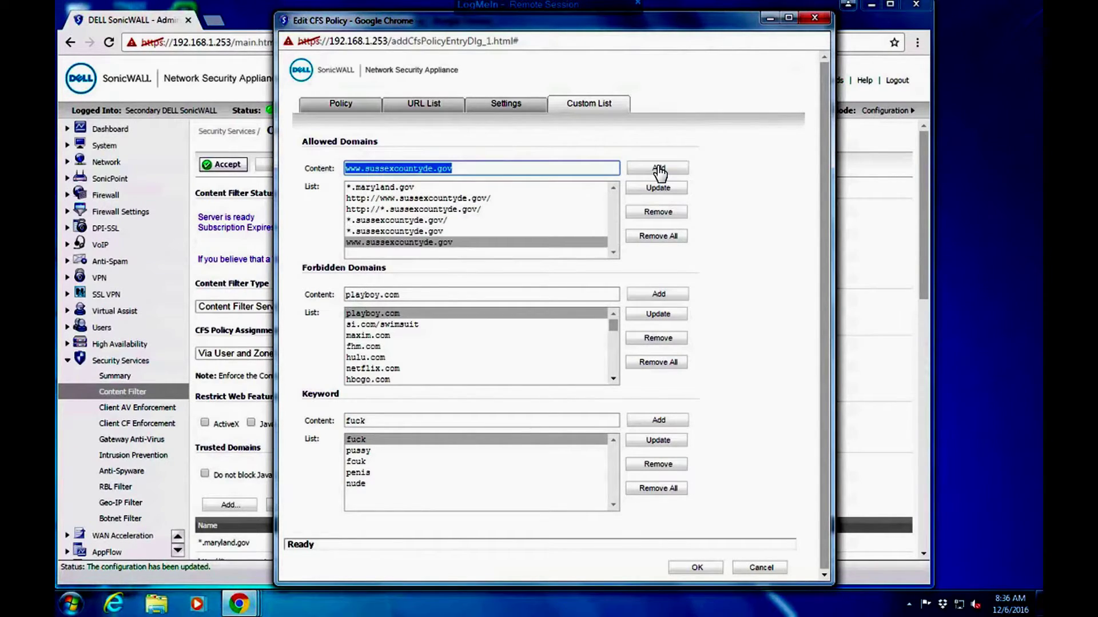
pyautogui.click(350, 167)
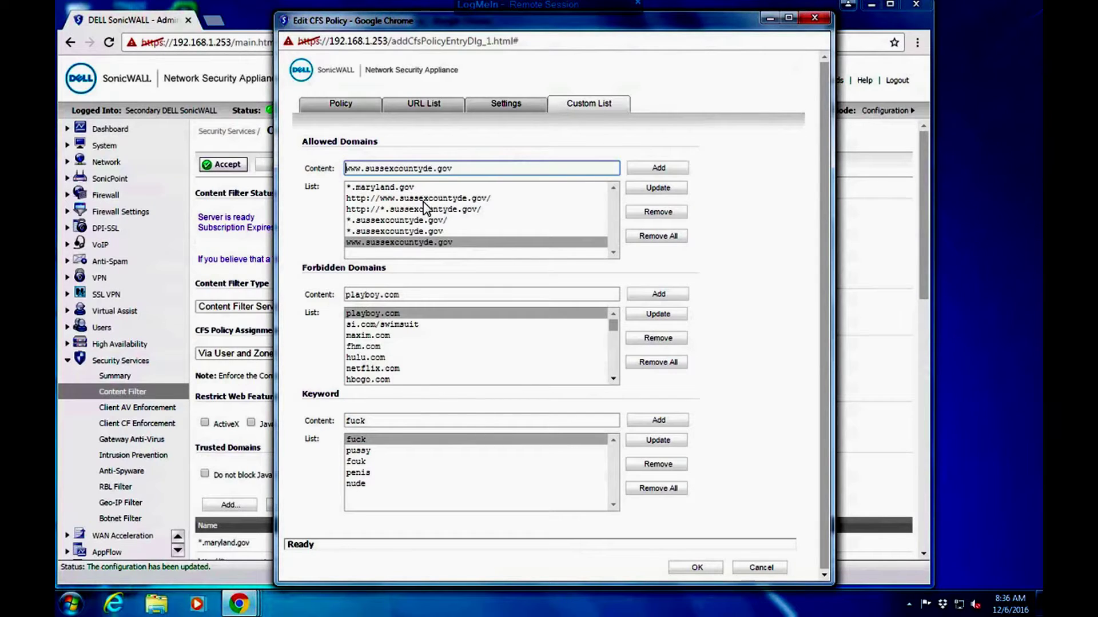
pyautogui.write('http://')
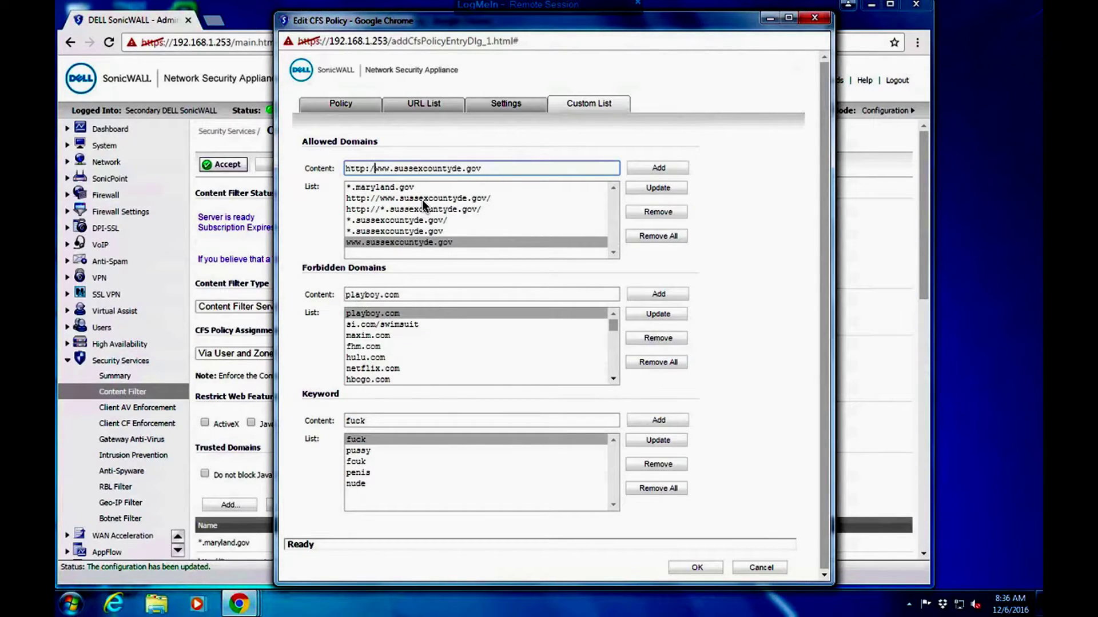
pyautogui.click(657, 168)
pyautogui.press('cmd+c')
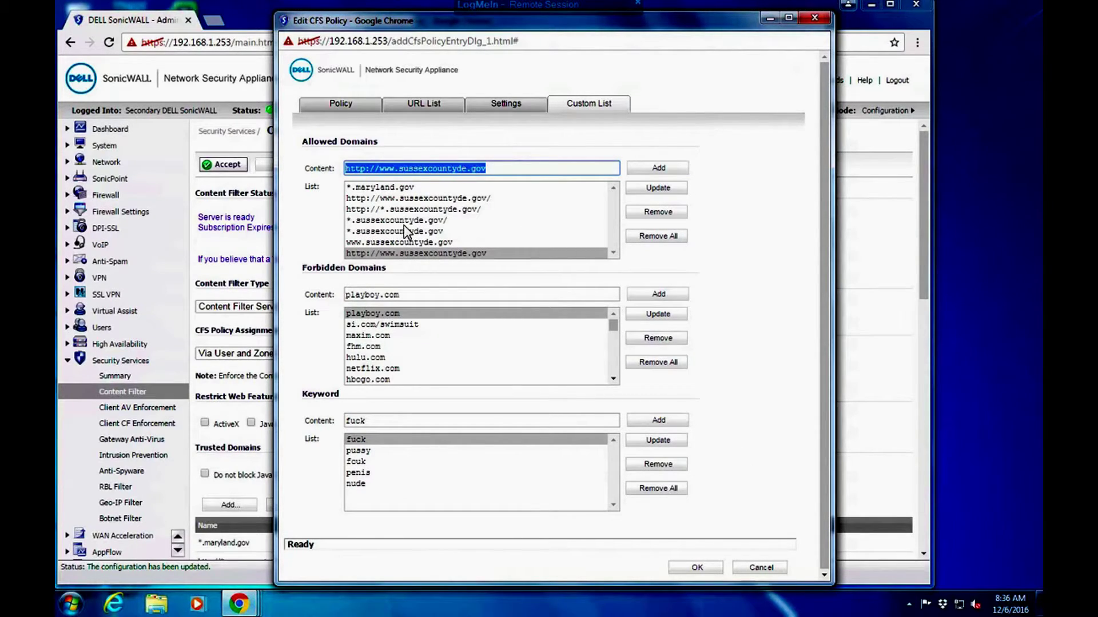
pyautogui.click(403, 169)
pyautogui.moveTo(392, 169); pyautogui.dragTo(350, 171)
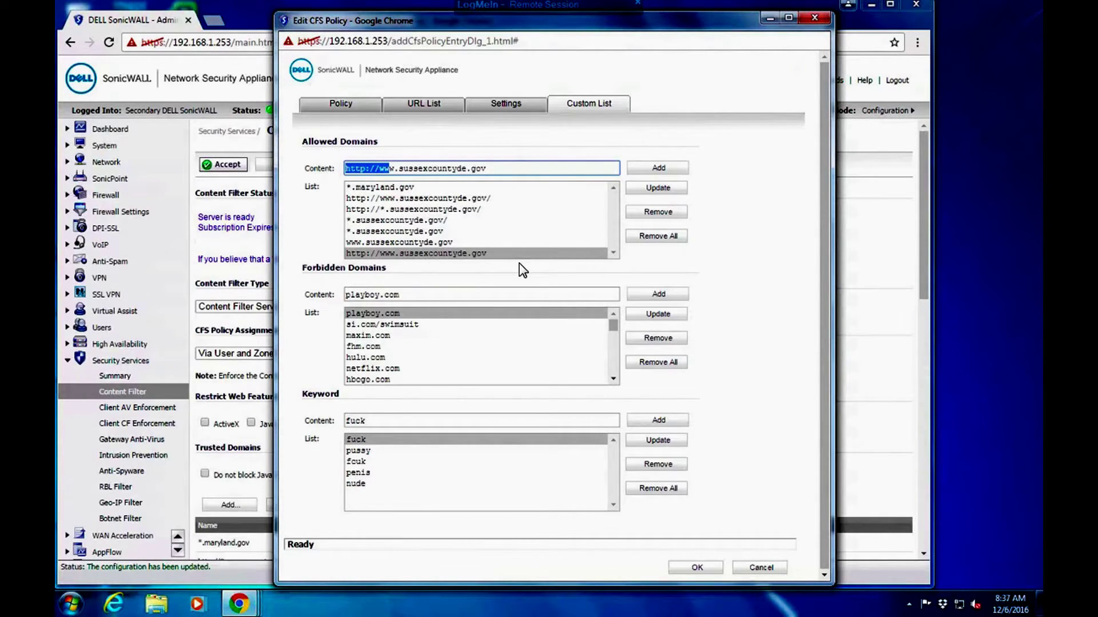
pyautogui.click(698, 569)
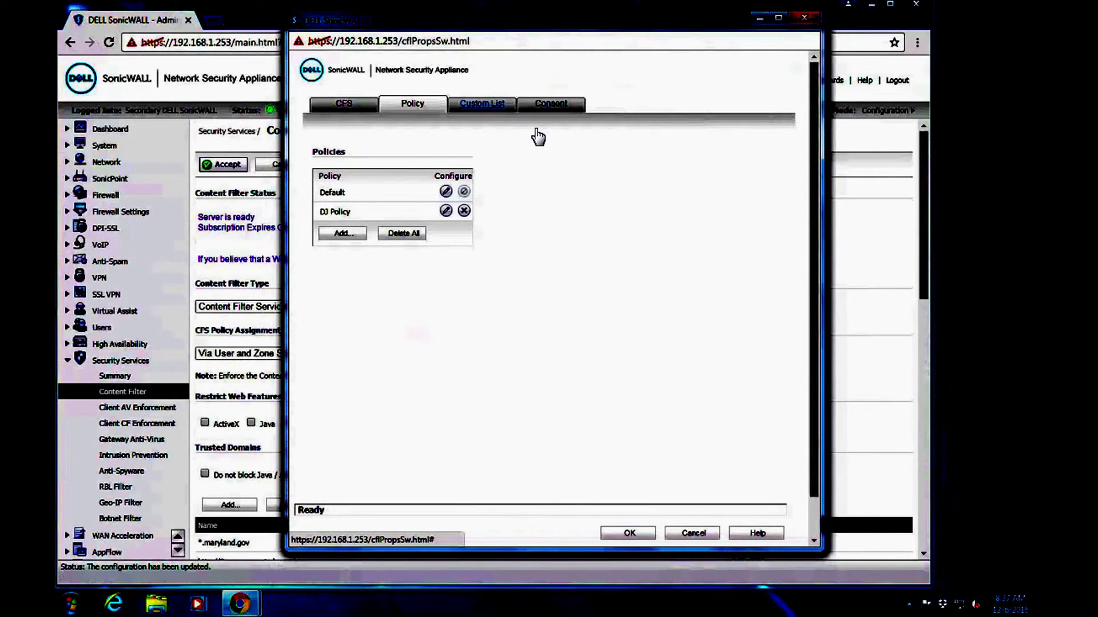
pyautogui.click(480, 106)
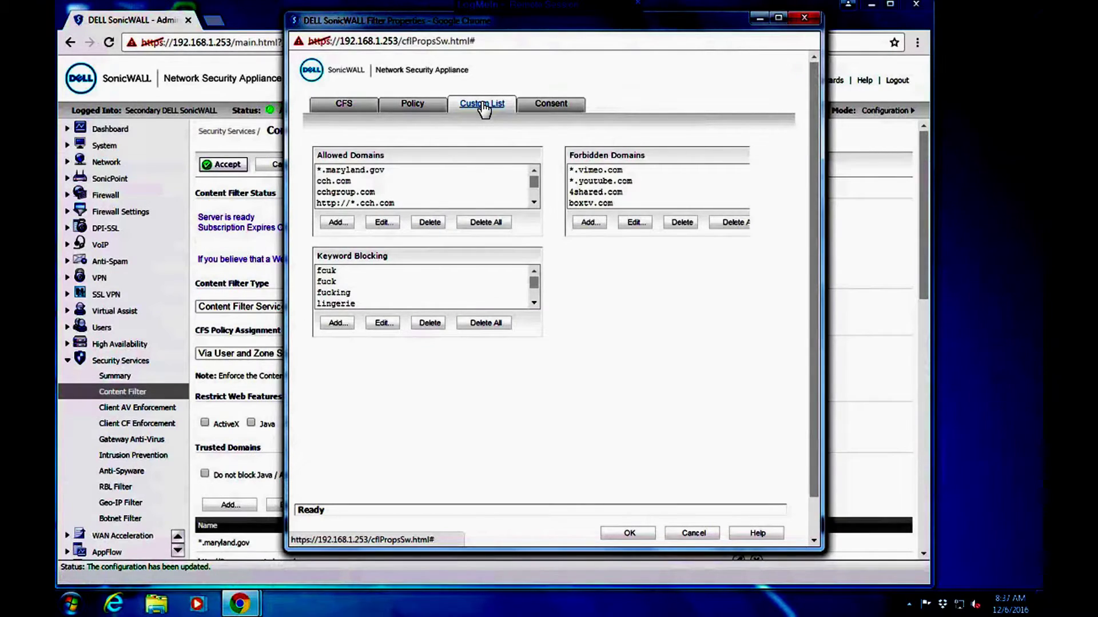
pyautogui.click(337, 225)
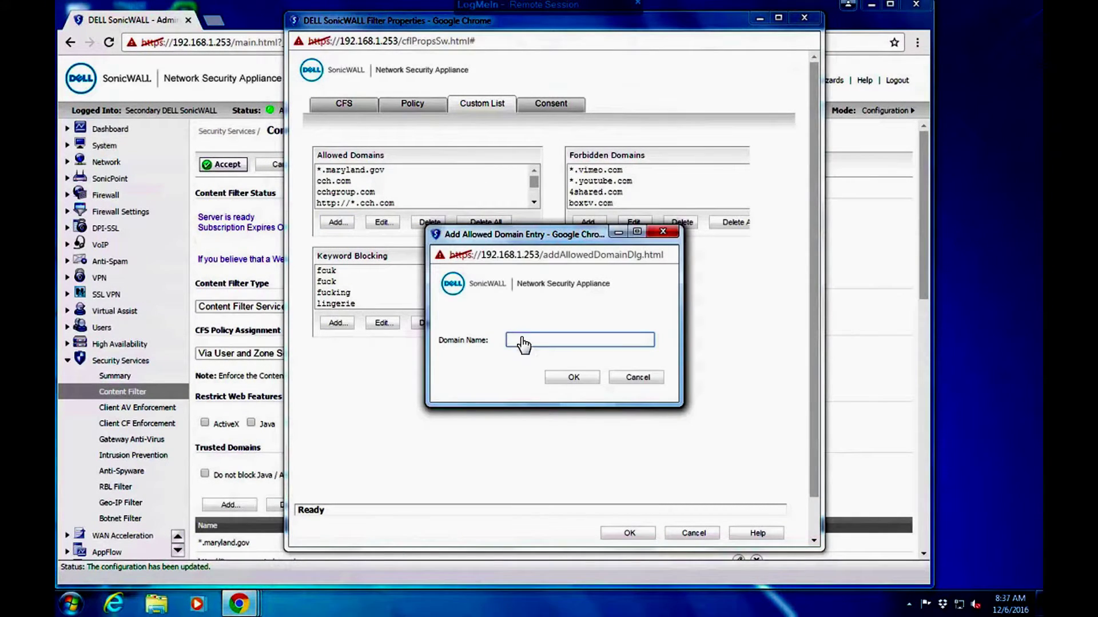
pyautogui.rightClick(518, 341)
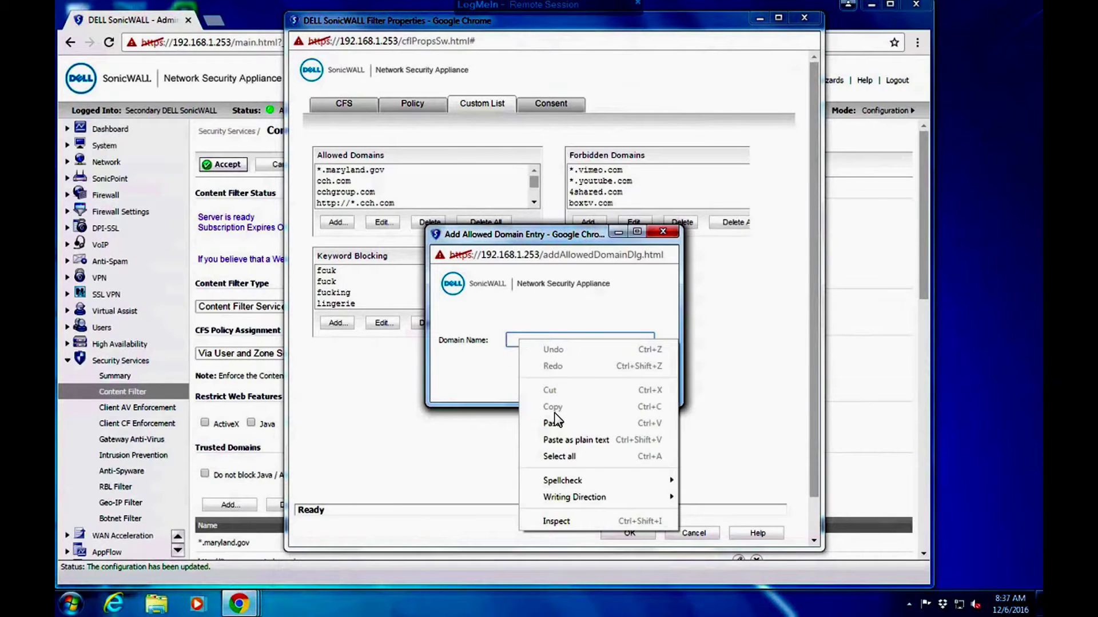
pyautogui.click(556, 424)
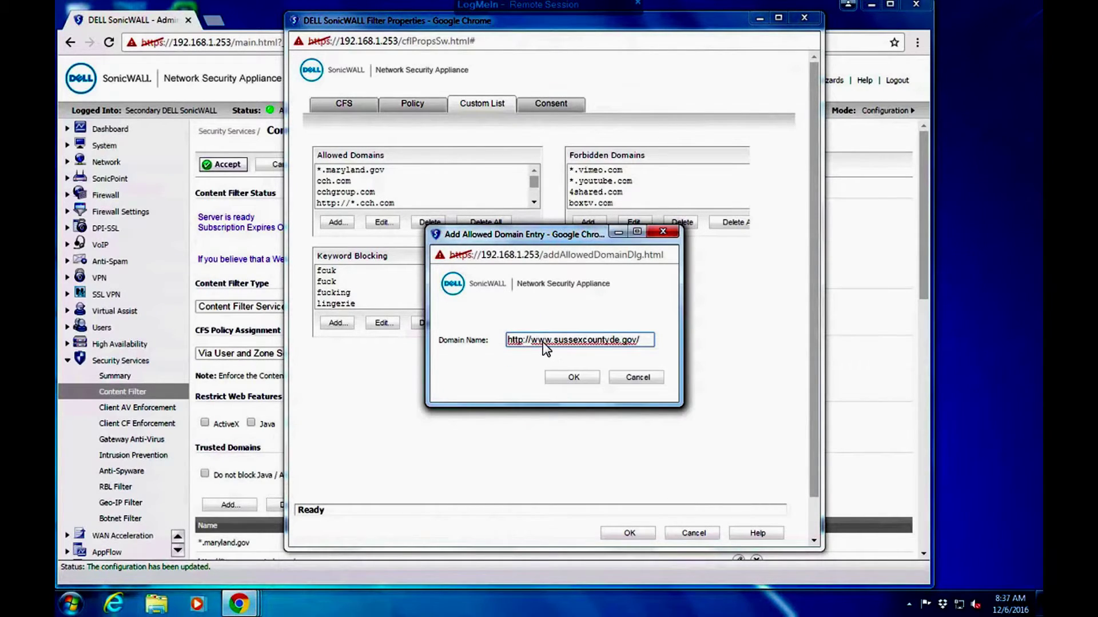
pyautogui.click(574, 379)
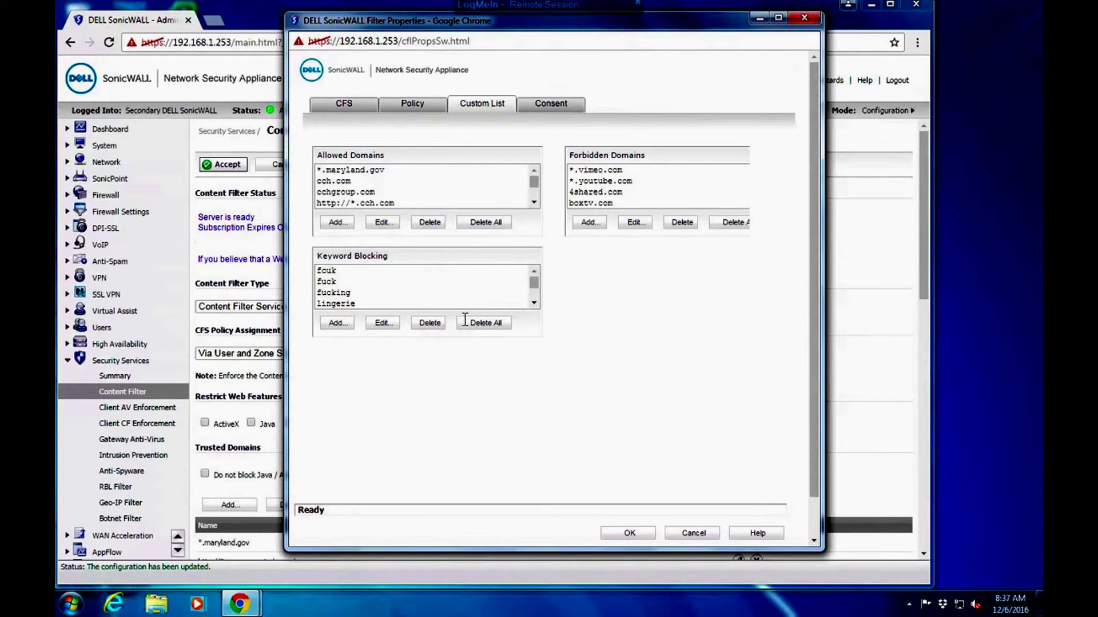
pyautogui.click(335, 224)
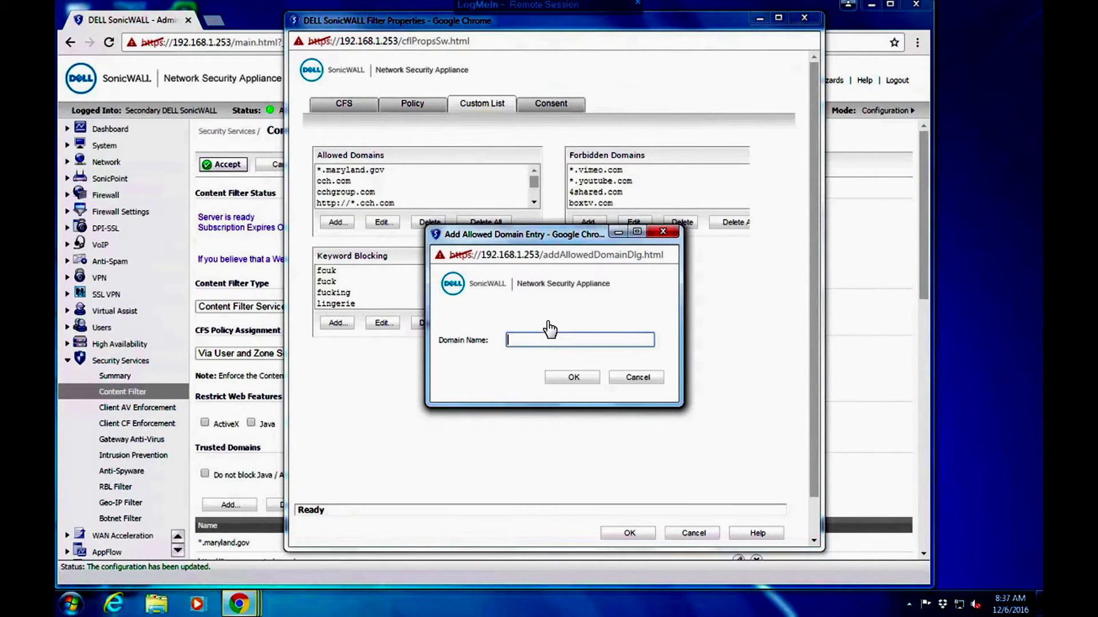
pyautogui.rightClick(526, 342)
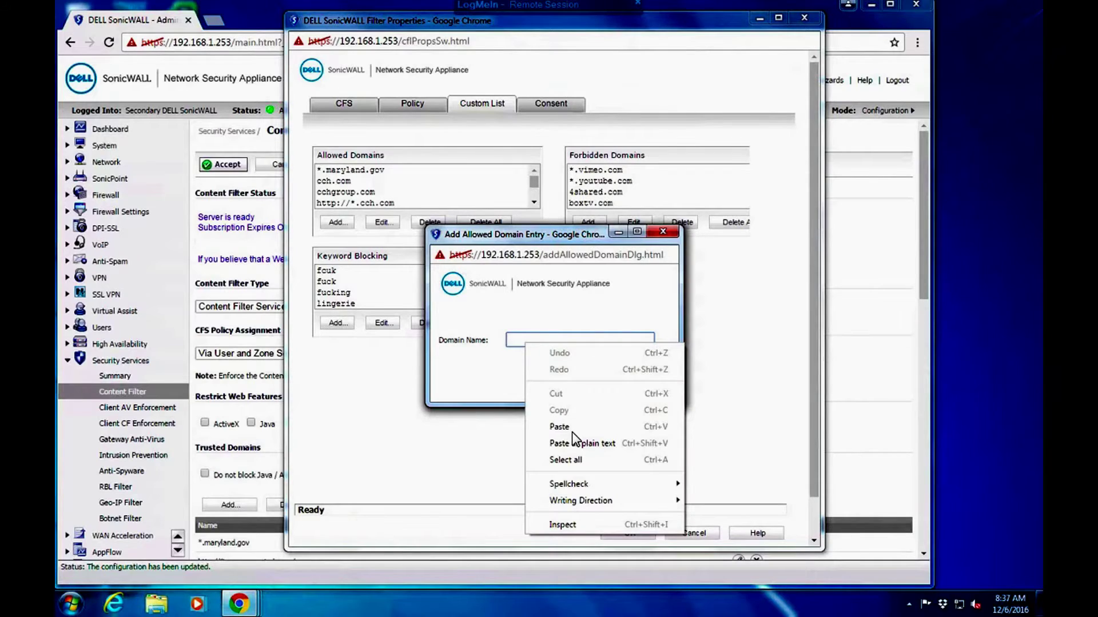
pyautogui.click(557, 427)
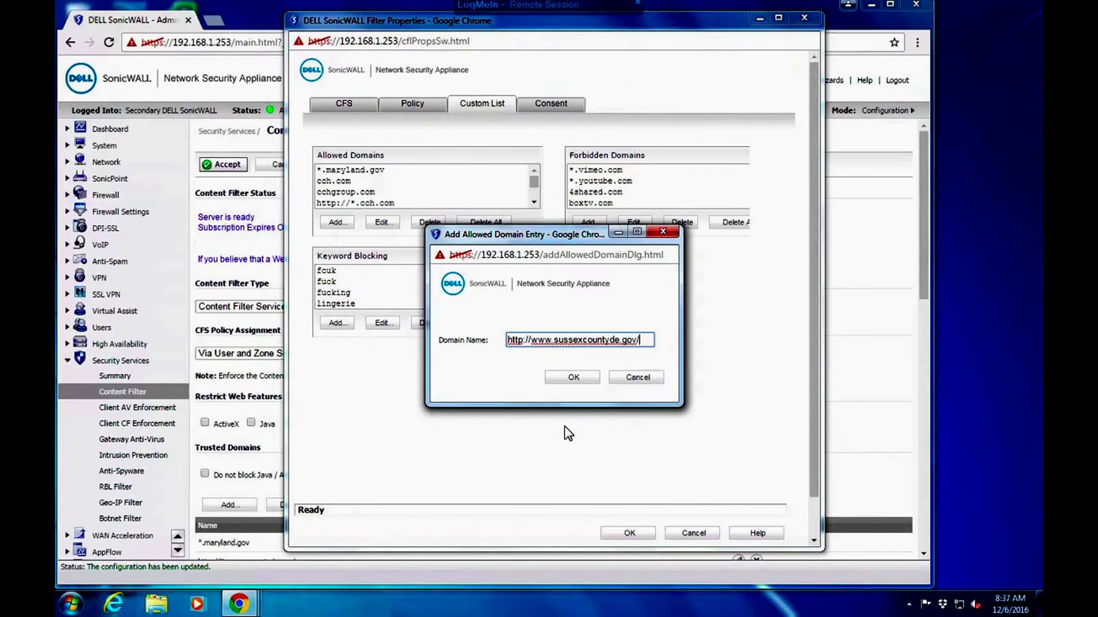
pyautogui.click(533, 340)
pyautogui.press('BackSpace')
pyautogui.press('BackSpace')
pyautogui.press('BackSpace')
pyautogui.press('BackSpace')
pyautogui.press('BackSpace')
pyautogui.press('BackSpace')
pyautogui.press('BackSpace')
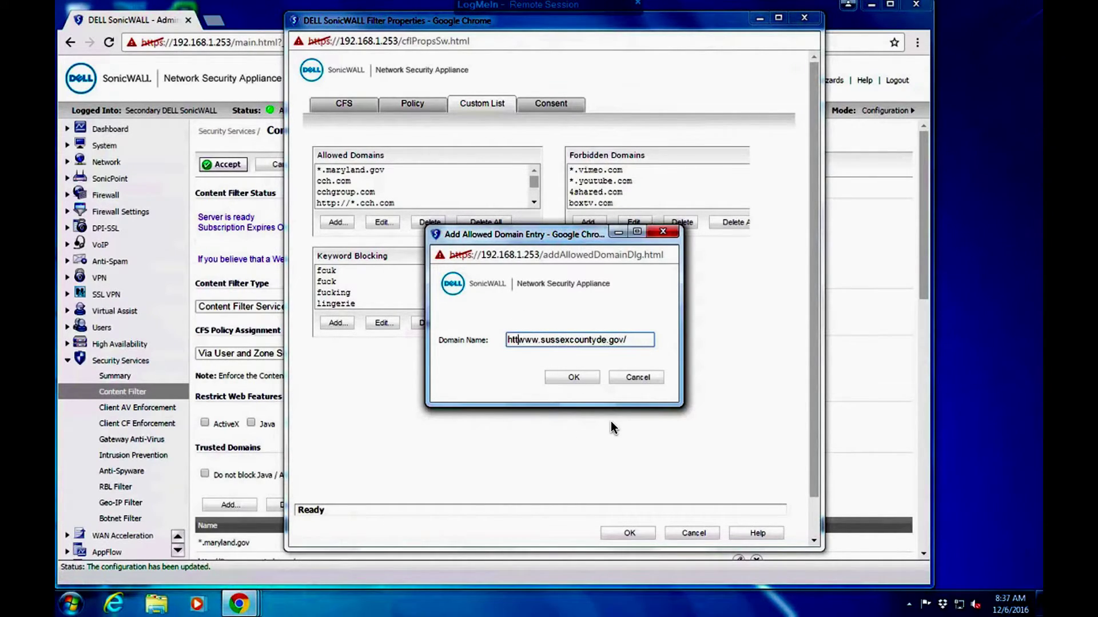
pyautogui.click(619, 340)
pyautogui.press('BackSpace')
pyautogui.click(574, 378)
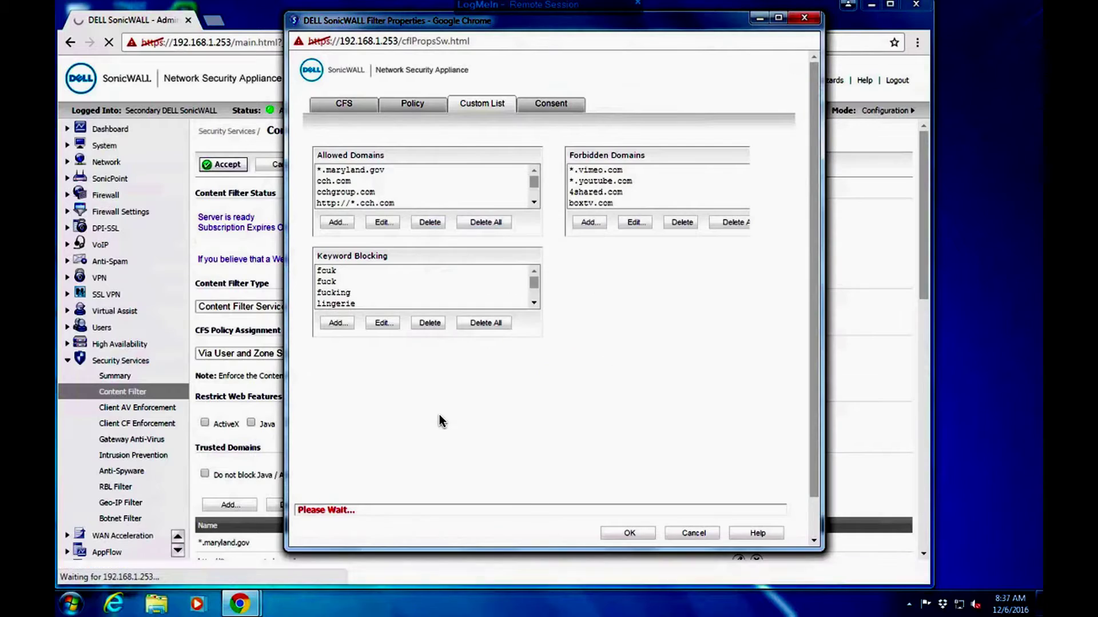
pyautogui.click(337, 222)
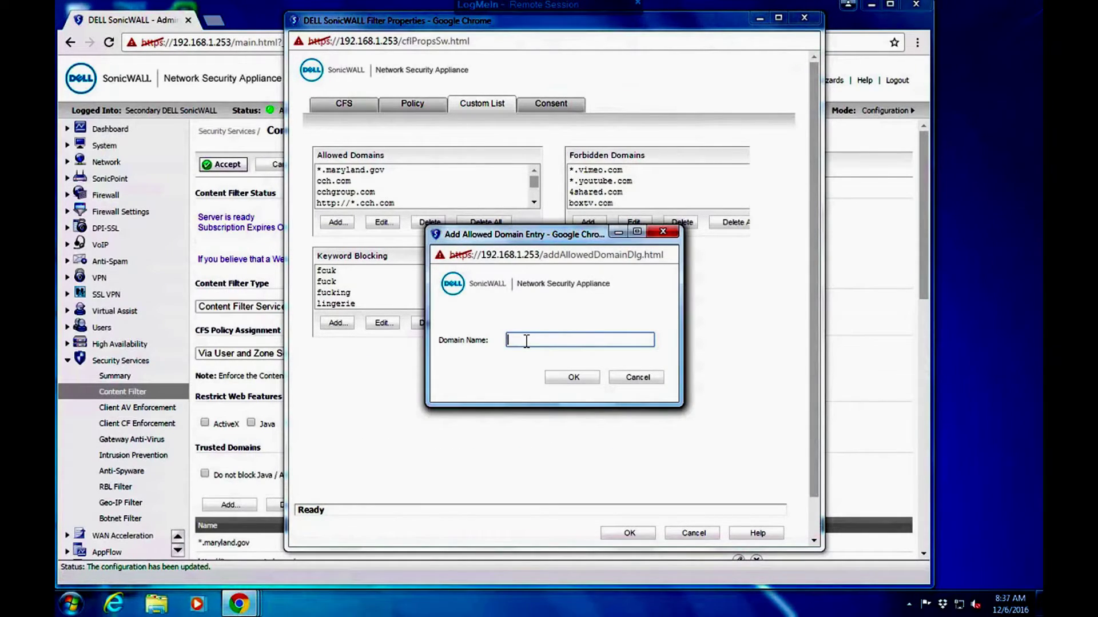
pyautogui.rightClick(526, 341)
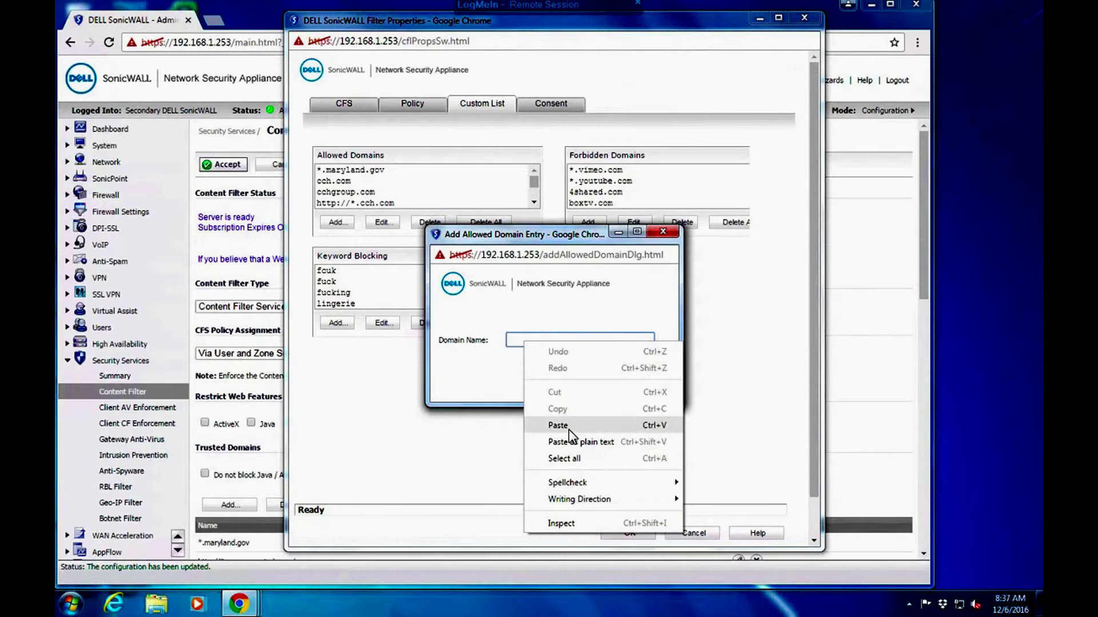
pyautogui.click(564, 427)
pyautogui.click(545, 339)
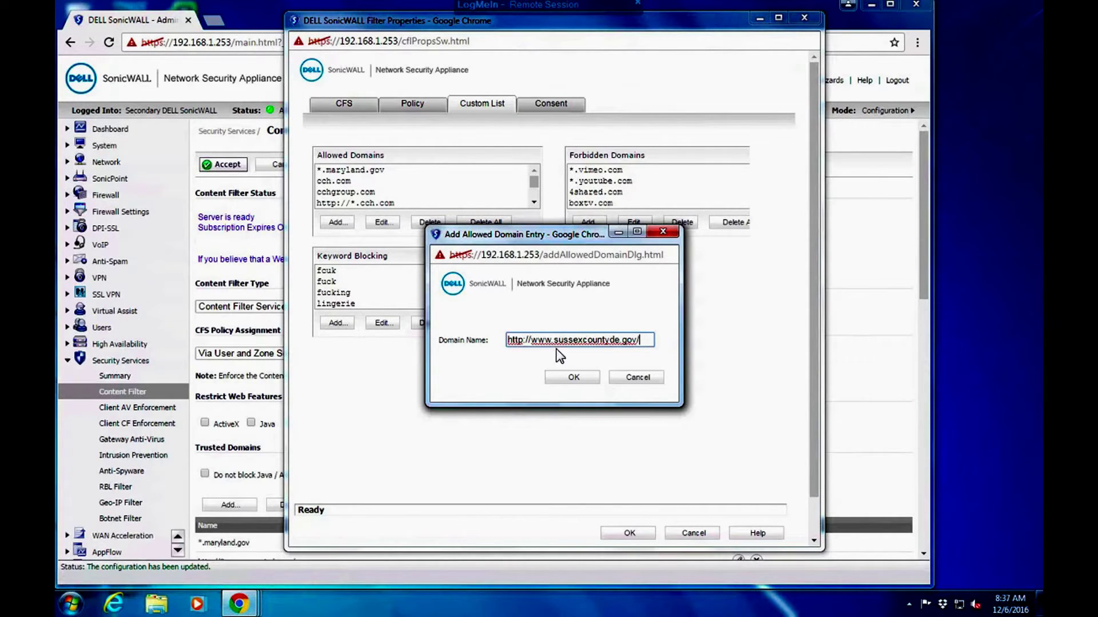
pyautogui.press('BackSpace')
pyautogui.press('BackSpace')
pyautogui.press('BackSpace')
pyautogui.write('*')
pyautogui.click(579, 384)
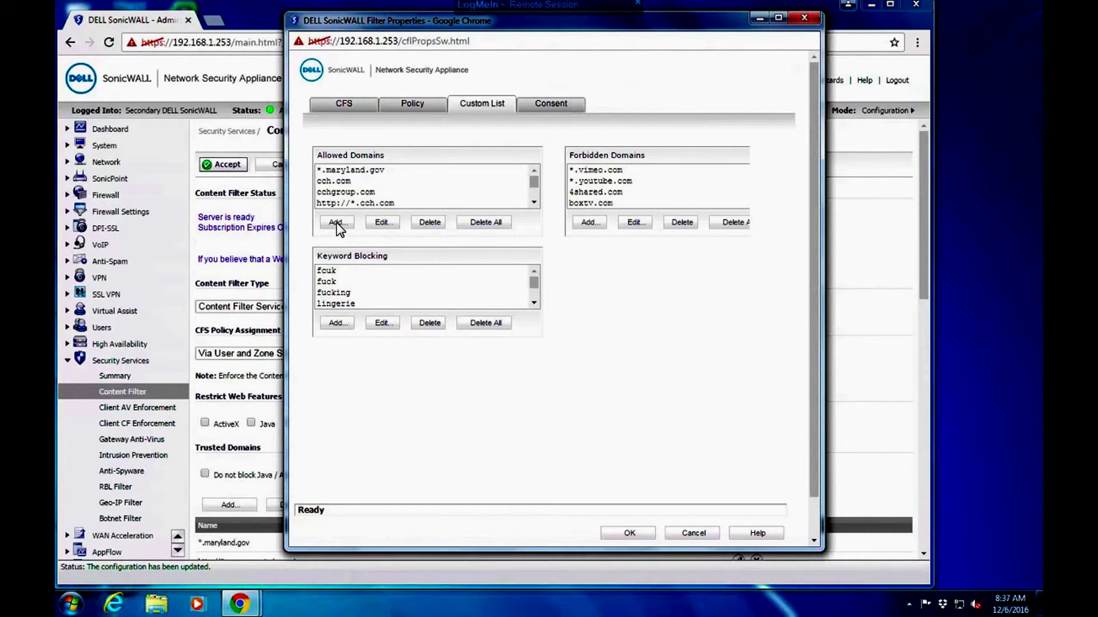
# - Add the copied URL shortened to *.sussexcountyde.gov to the custom list's allowed domains and save the filter properties
pyautogui.click(336, 222)
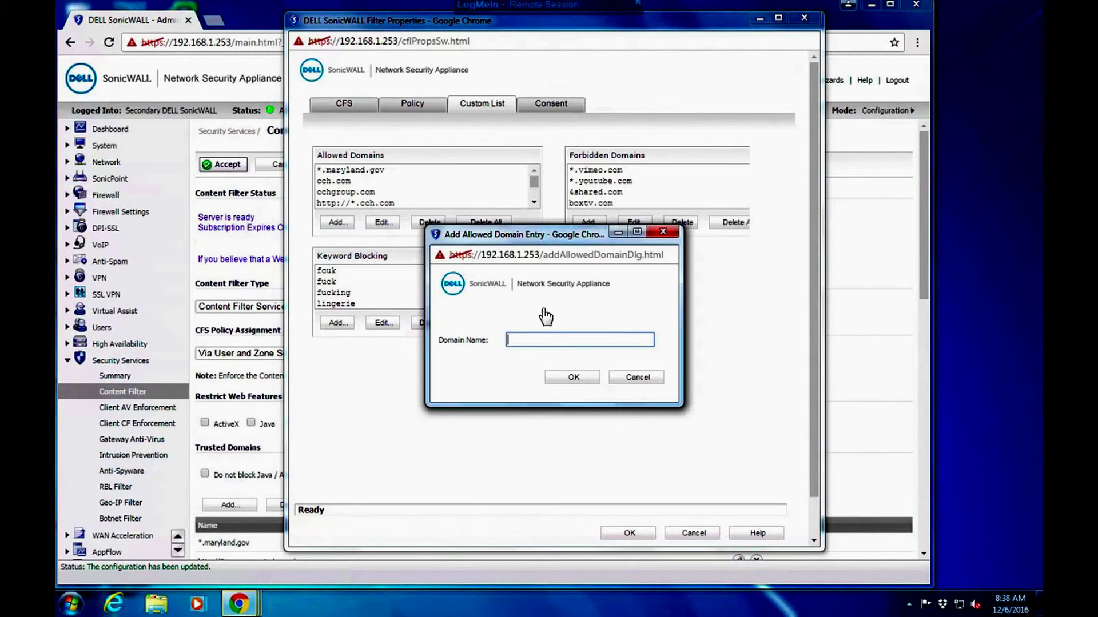
pyautogui.rightClick(521, 342)
pyautogui.click(551, 423)
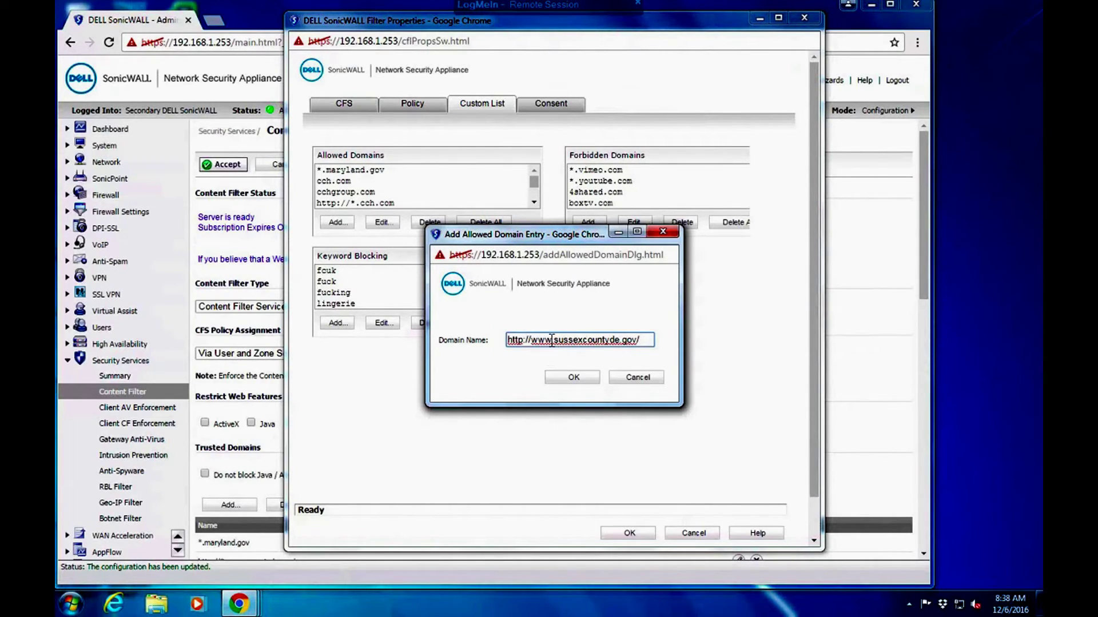
pyautogui.press('BackSpace')
pyautogui.press('BackSpace')
pyautogui.press('BackSpace')
pyautogui.press('BackSpace')
pyautogui.press('BackSpace')
pyautogui.press('BackSpace')
pyautogui.press('BackSpace')
pyautogui.press('BackSpace')
pyautogui.press('BackSpace')
pyautogui.press('BackSpace')
pyautogui.press('BackSpace')
pyautogui.write('*.')
pyautogui.click(608, 341)
pyautogui.press('BackSpace')
pyautogui.click(573, 379)
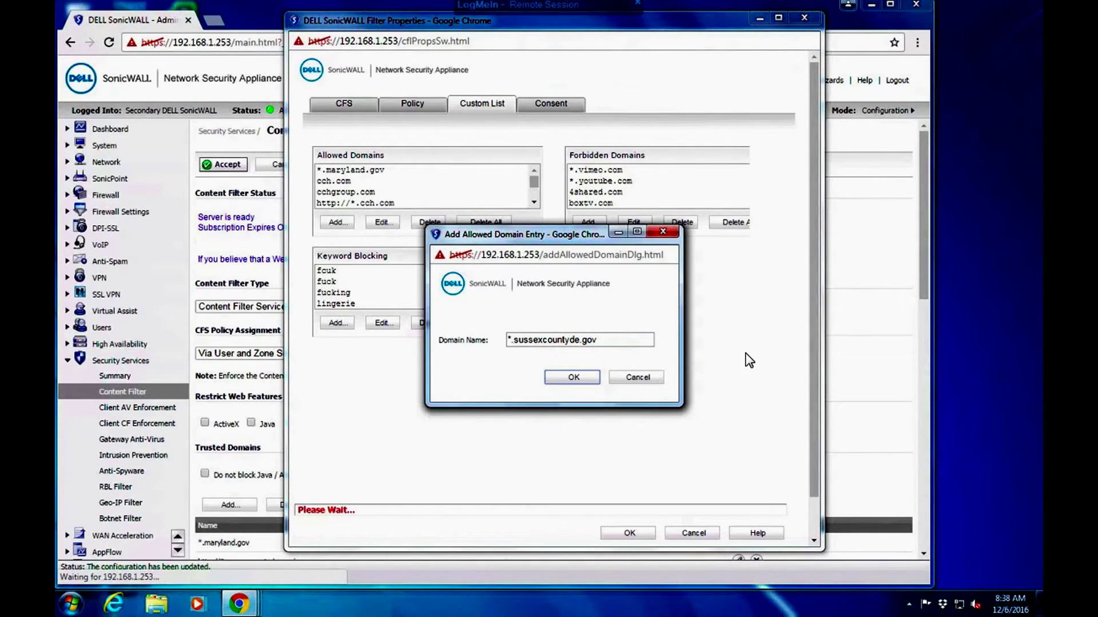
pyautogui.click(631, 536)
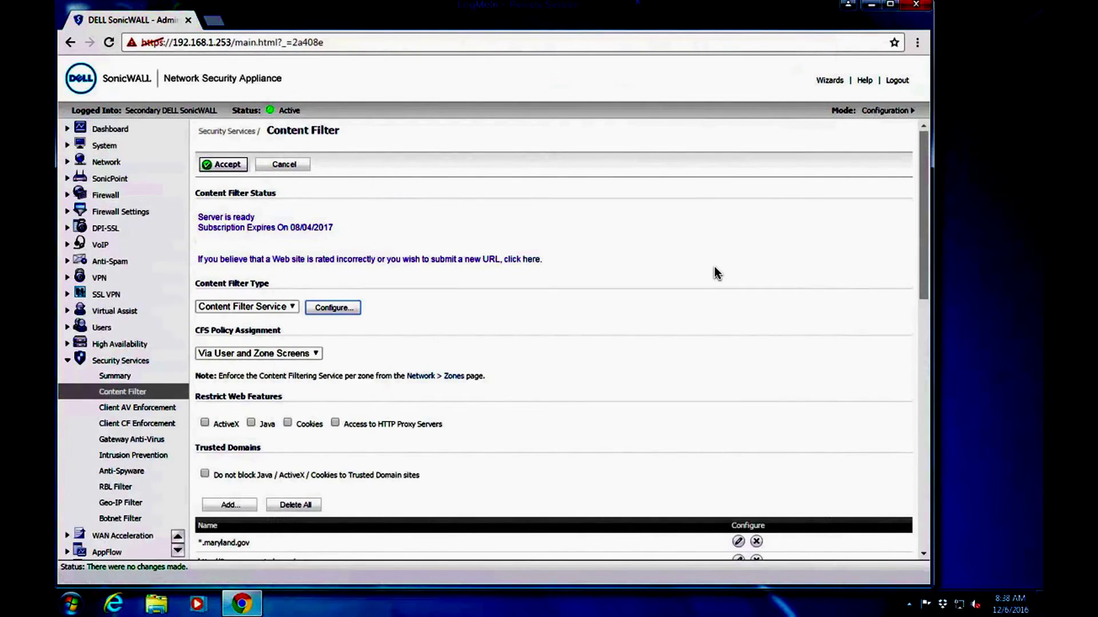
# - Collapse the Security Services section and close the firewall administration browser window
pyautogui.click(925, 275)
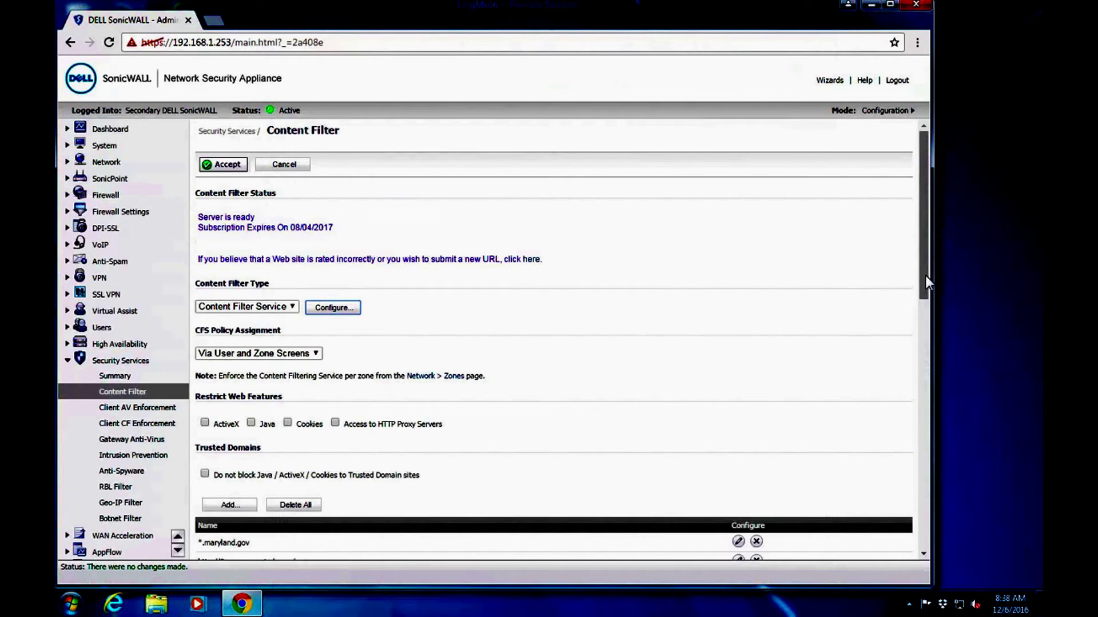
pyautogui.moveTo(918, 330); pyautogui.dragTo(914, 379)
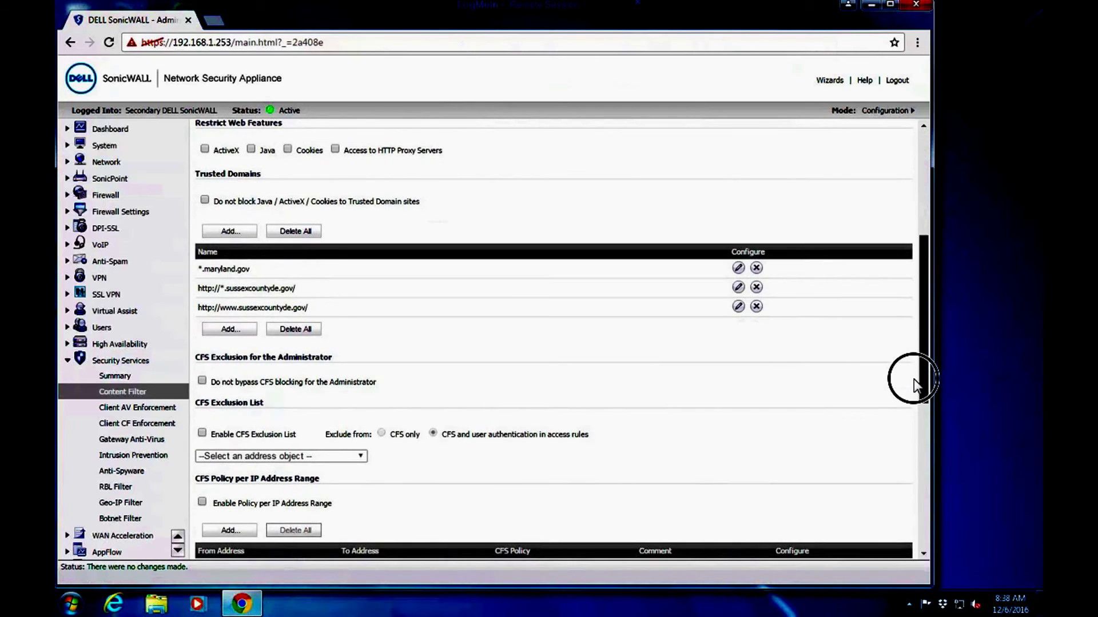
pyautogui.moveTo(913, 379); pyautogui.dragTo(910, 229)
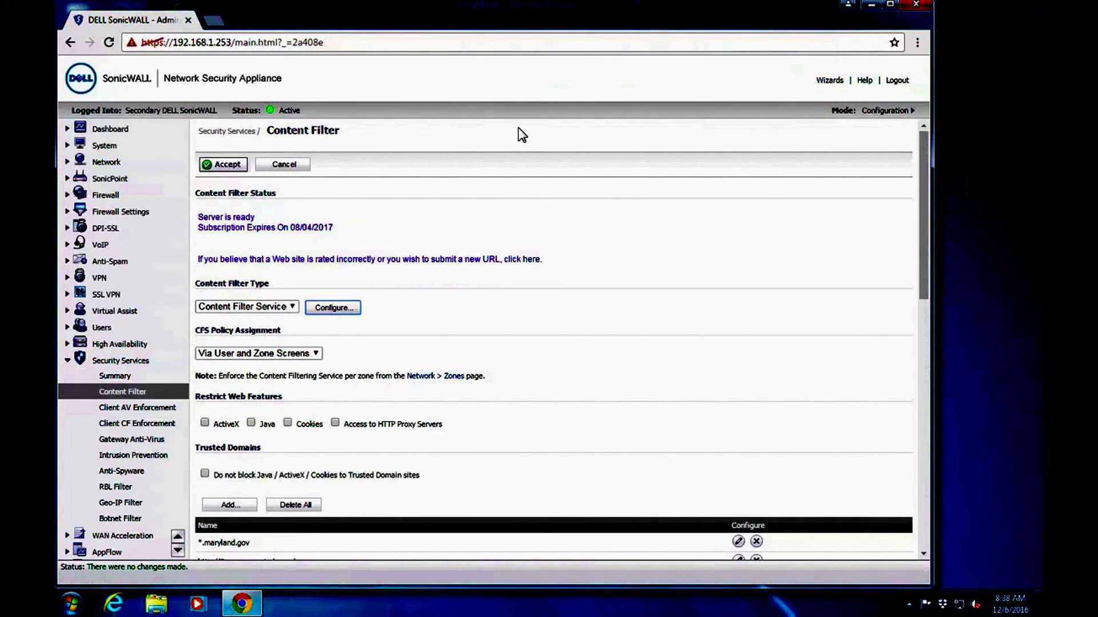
pyautogui.click(68, 362)
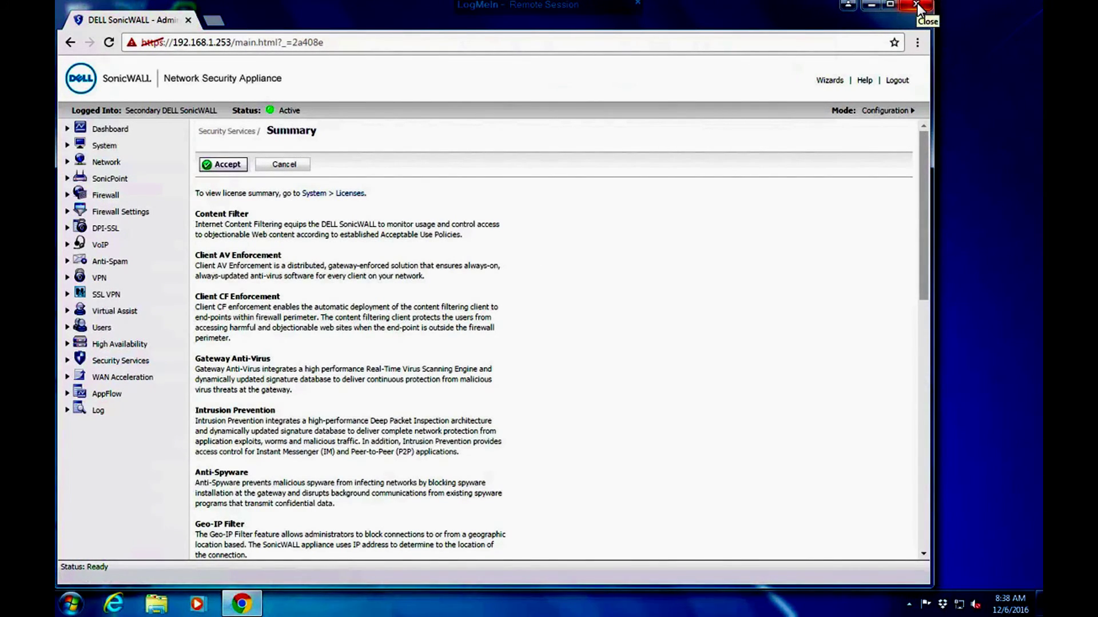
pyautogui.click(916, 7)
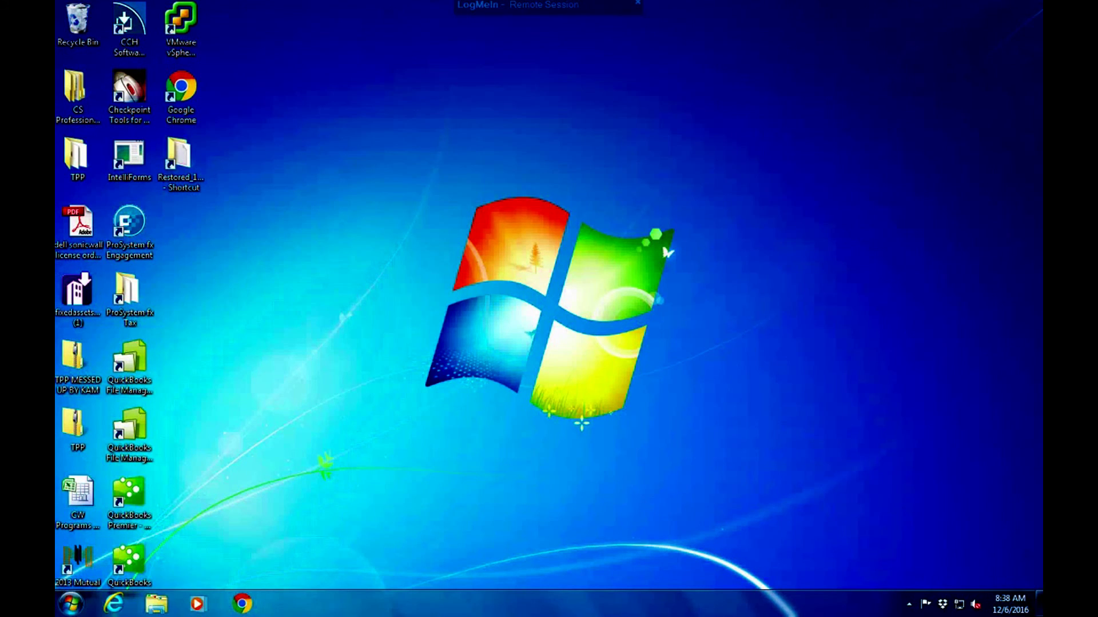